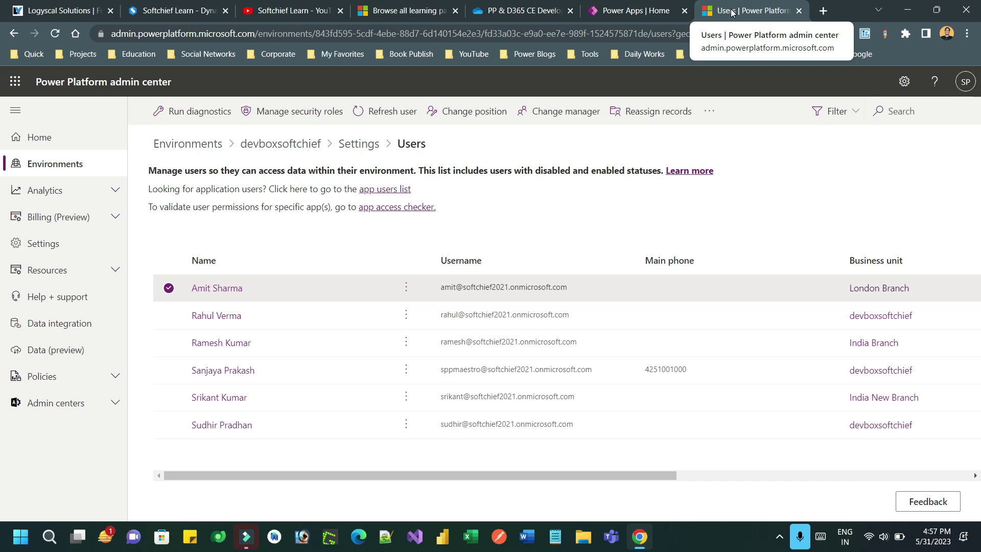
- Open the Product Features settings of the devboxsoftchief environment
left_click(199, 151)
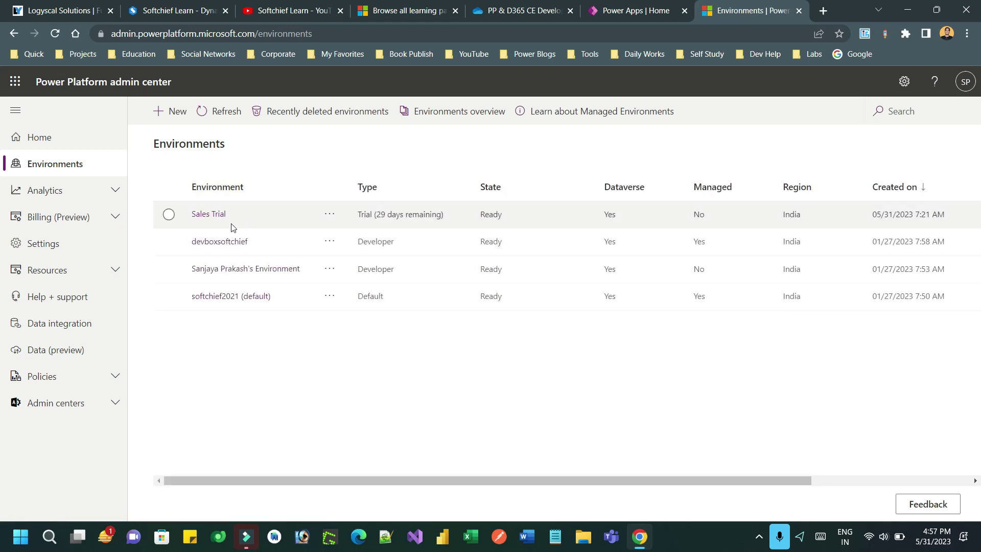
left_click(216, 241)
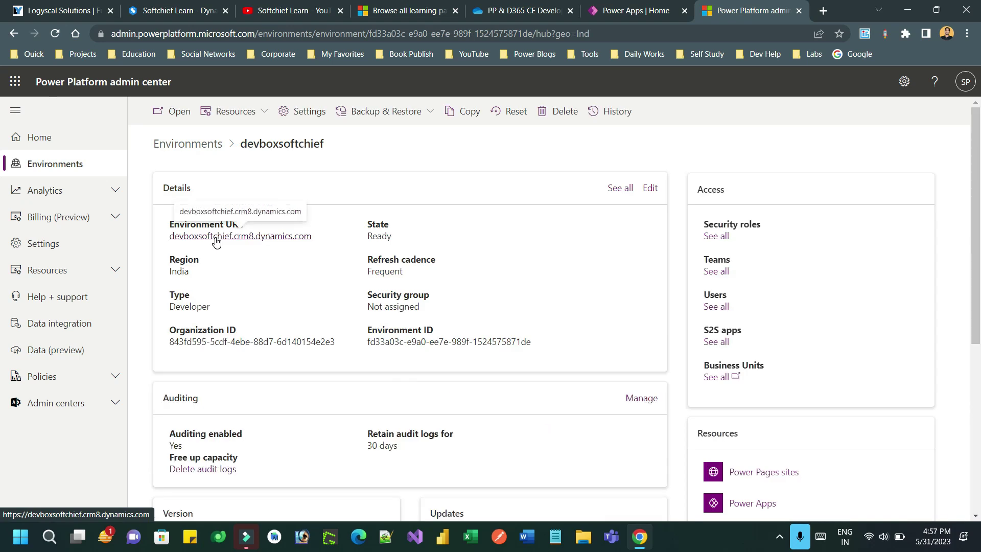
left_click(306, 111)
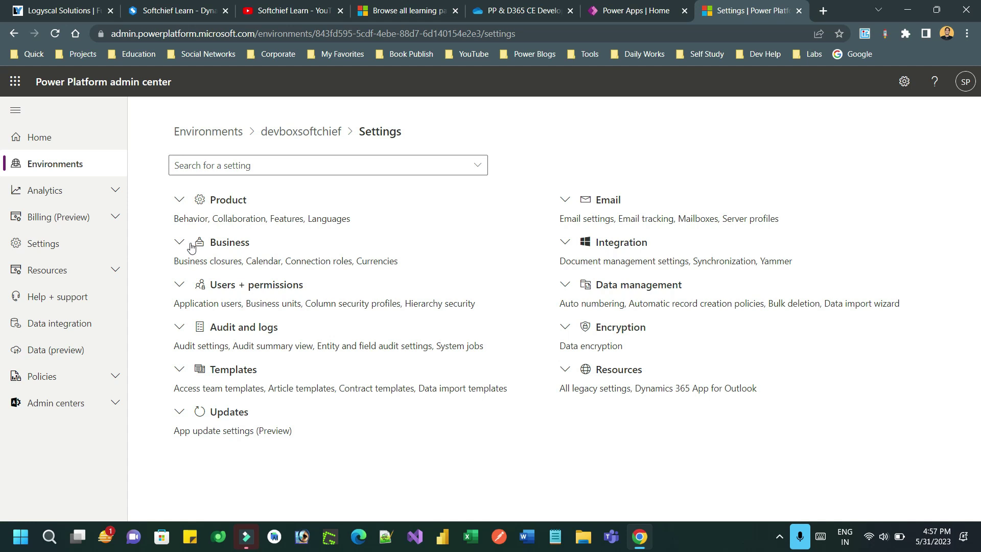
left_click(179, 200)
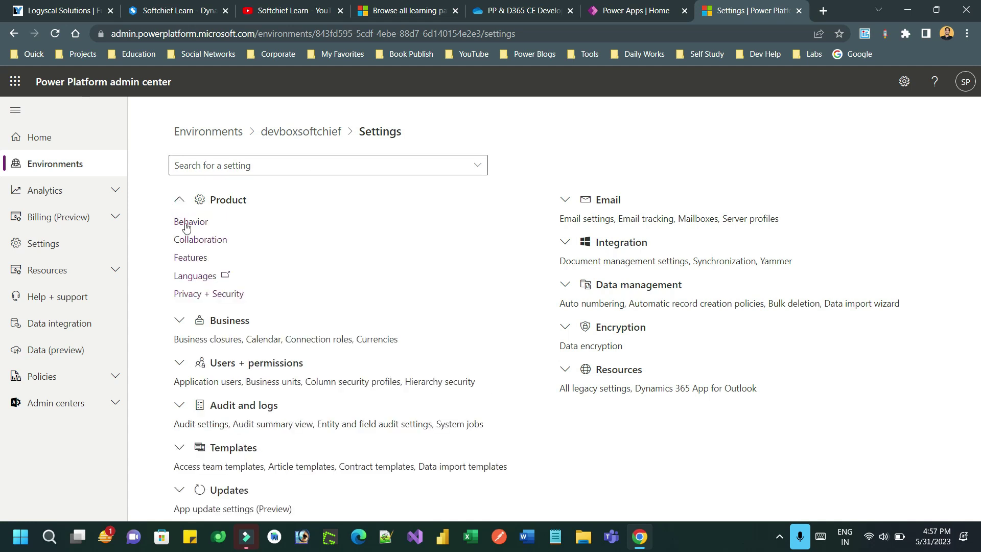
left_click(190, 258)
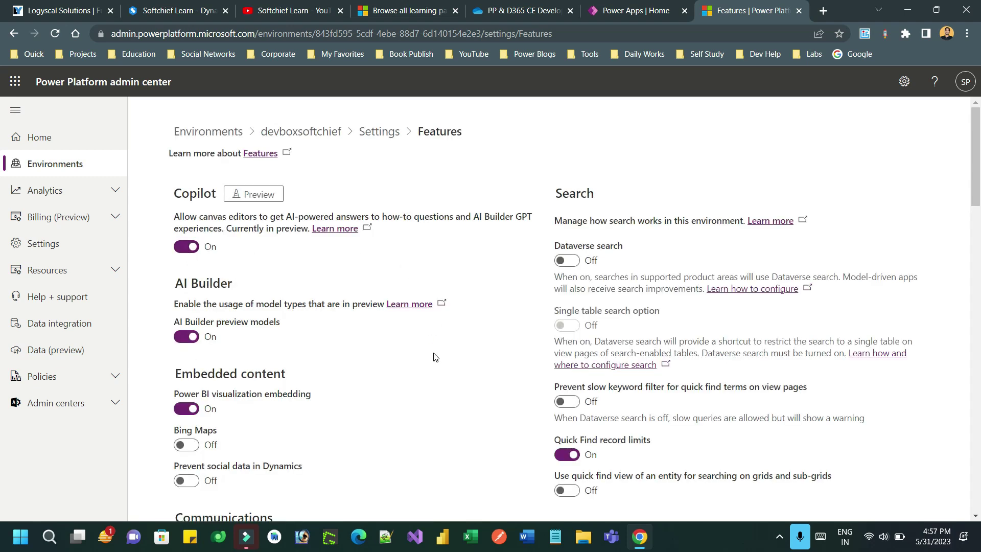
- Search the features page for "modern", "security" and "busine" to locate the Record ownership across Business Units setting
key("ctrl+f")
type("mod")
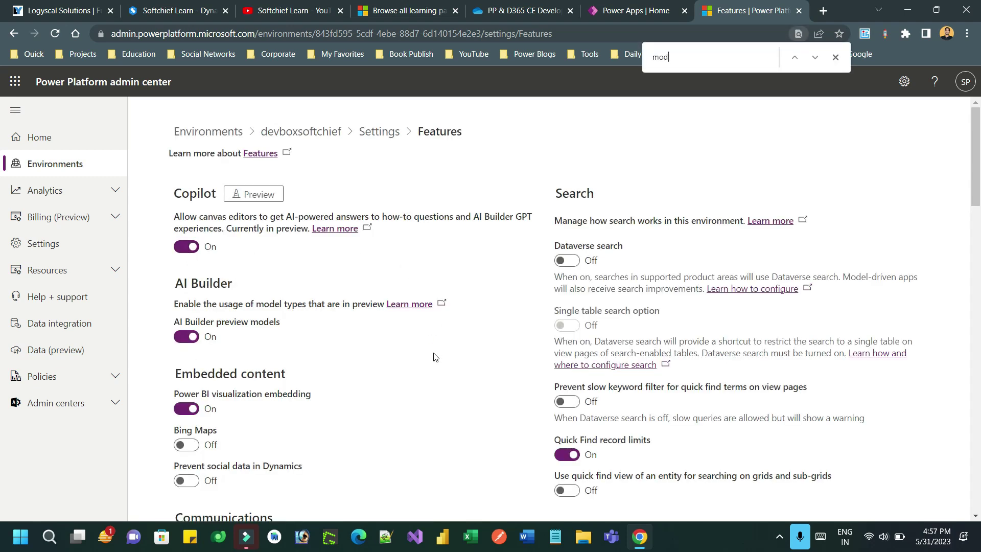
type("ern")
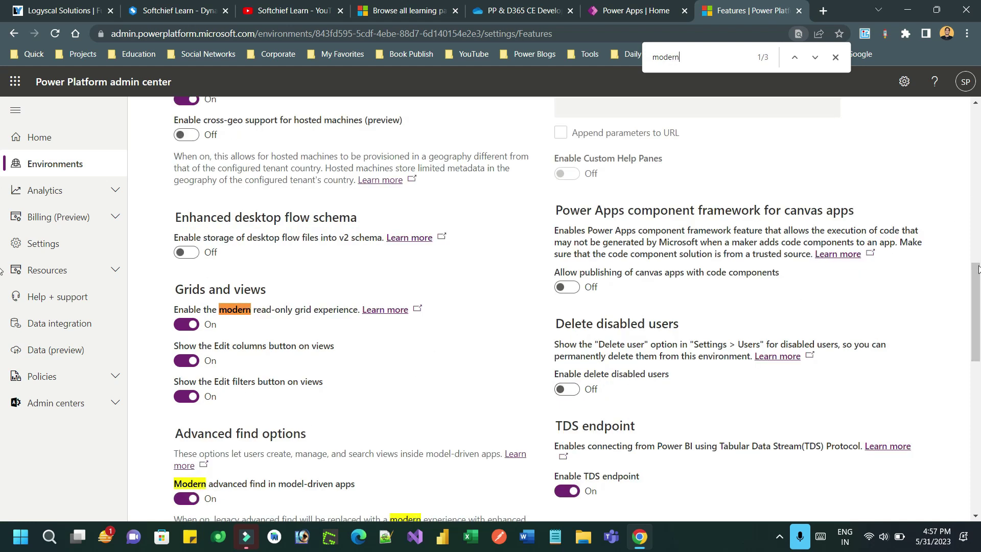
left_click_drag(978, 264, 978, 109)
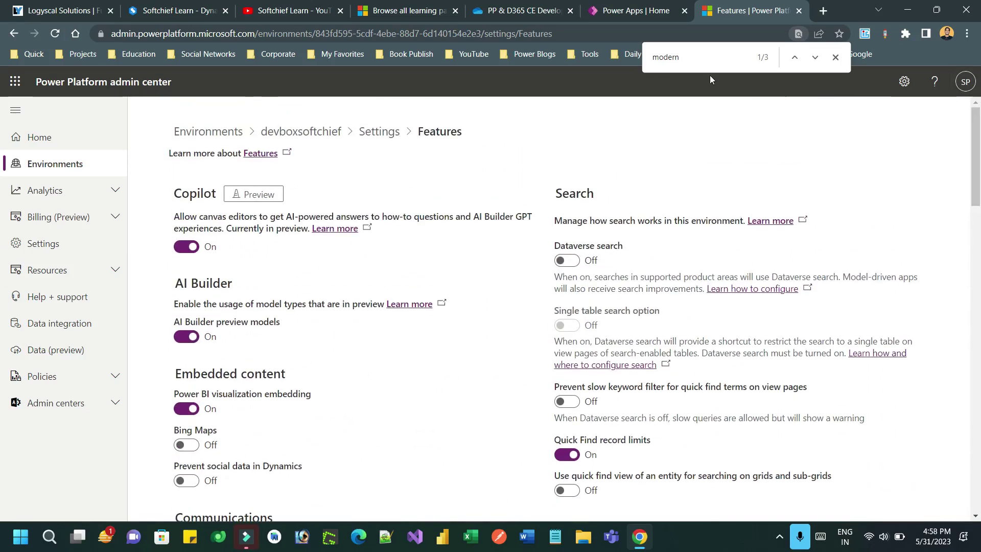
double_click(697, 59)
type("security")
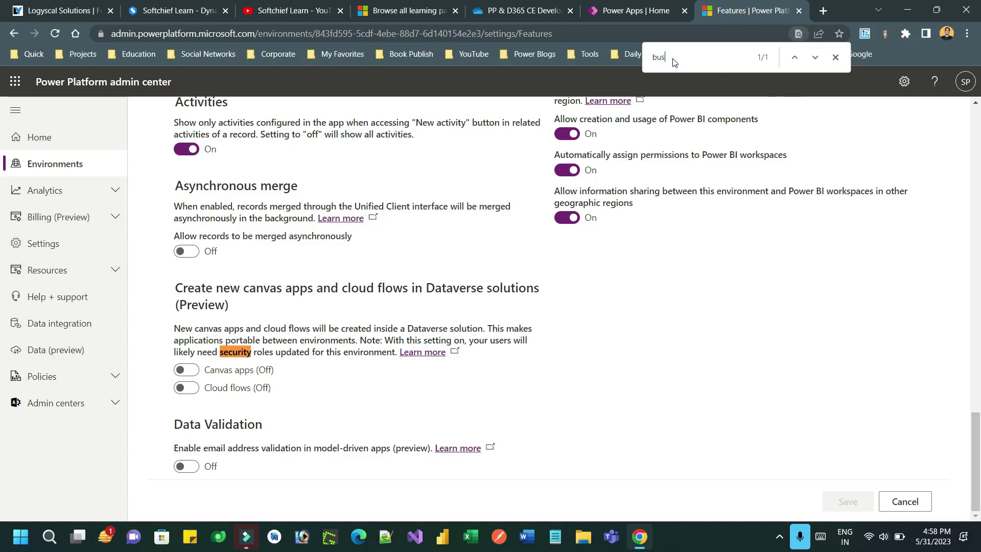
type("sine")
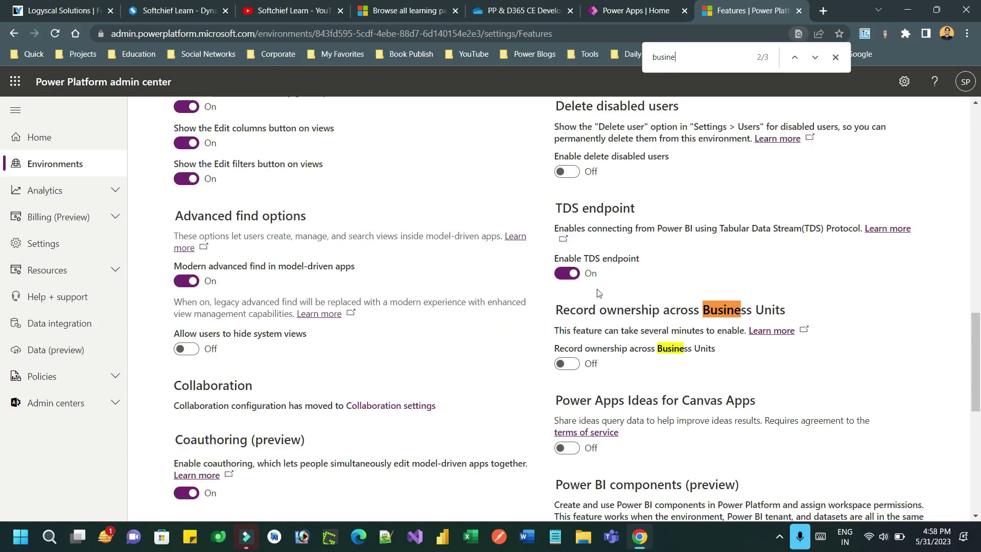
left_click_drag(563, 311, 786, 309)
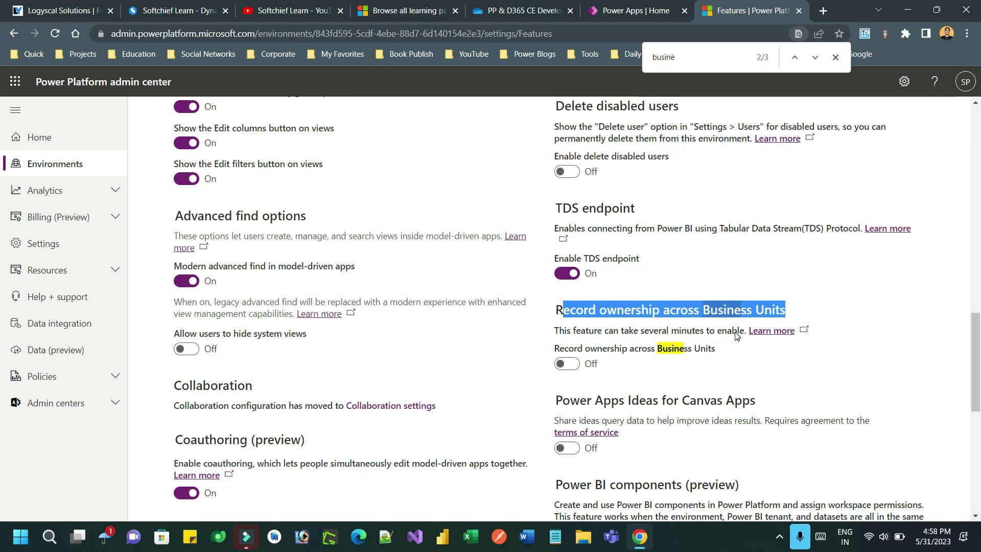
- Turn on Record ownership across Business Units, save the feature settings and close the page search
left_click(571, 365)
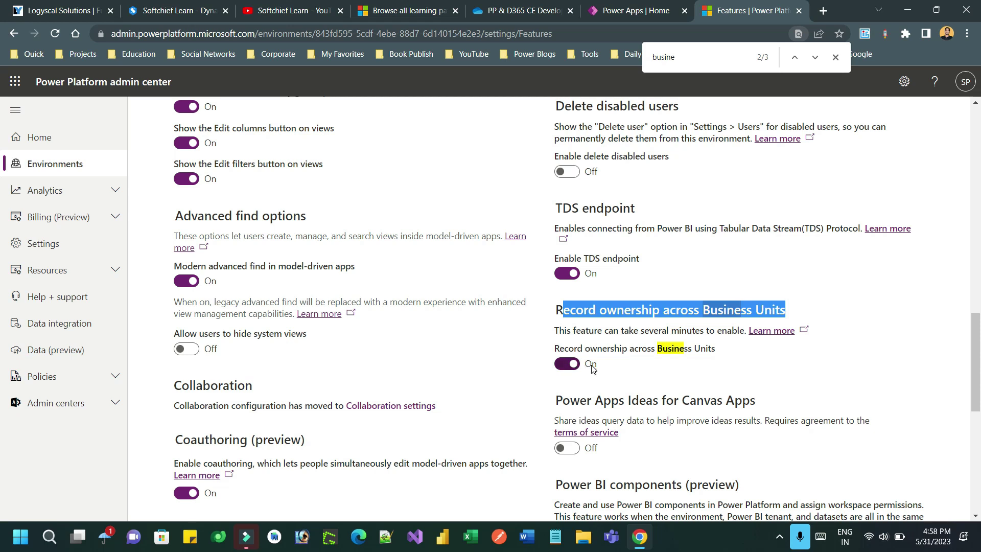
scroll(961, 459, "down", 8)
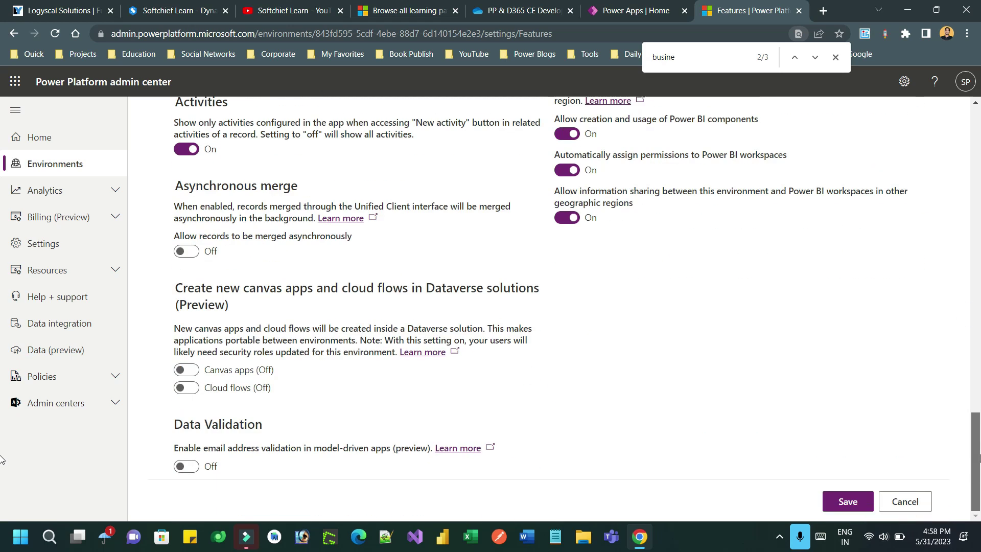
left_click(844, 505)
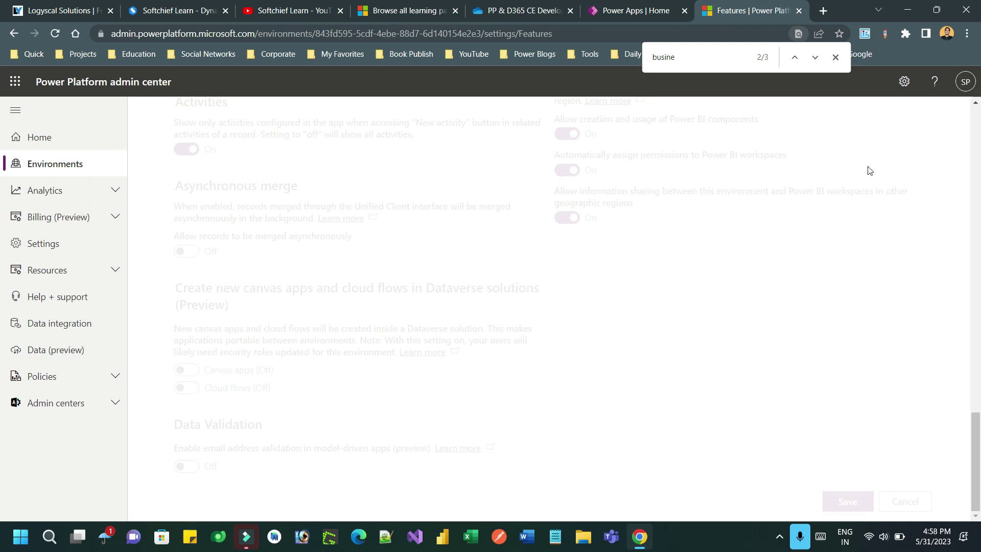
left_click(836, 56)
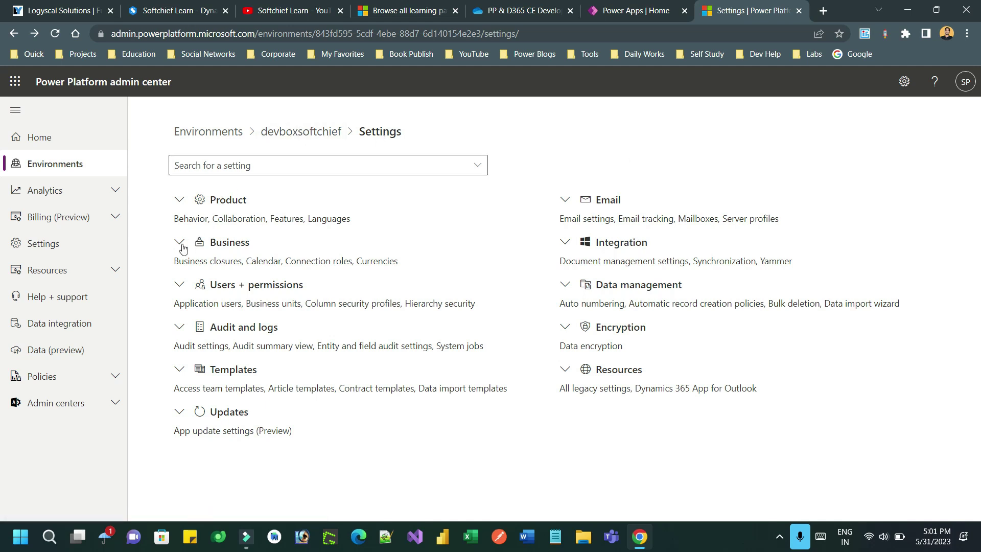
- Open the environment's user list from Users + permissions and bring up security role management for the London Branch user
left_click(179, 286)
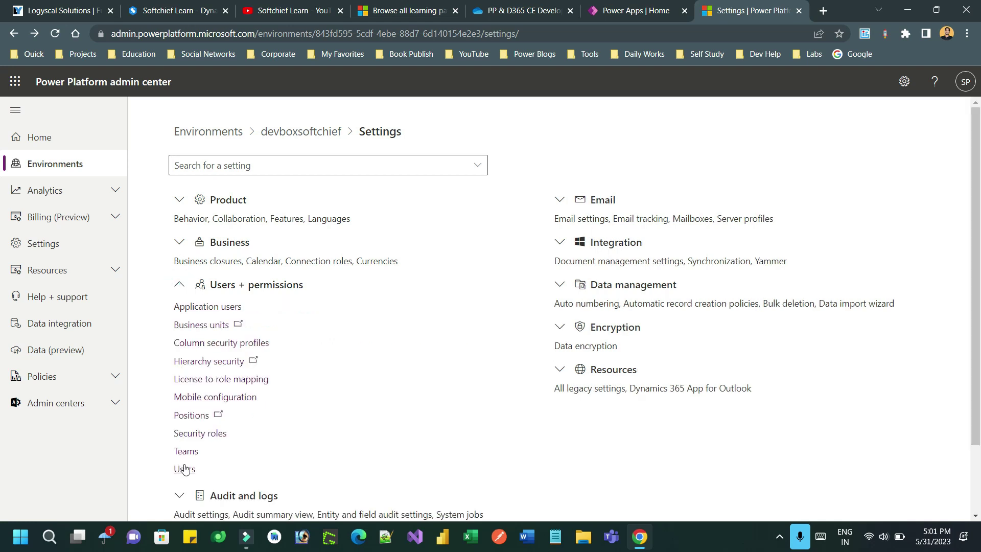
left_click(185, 470)
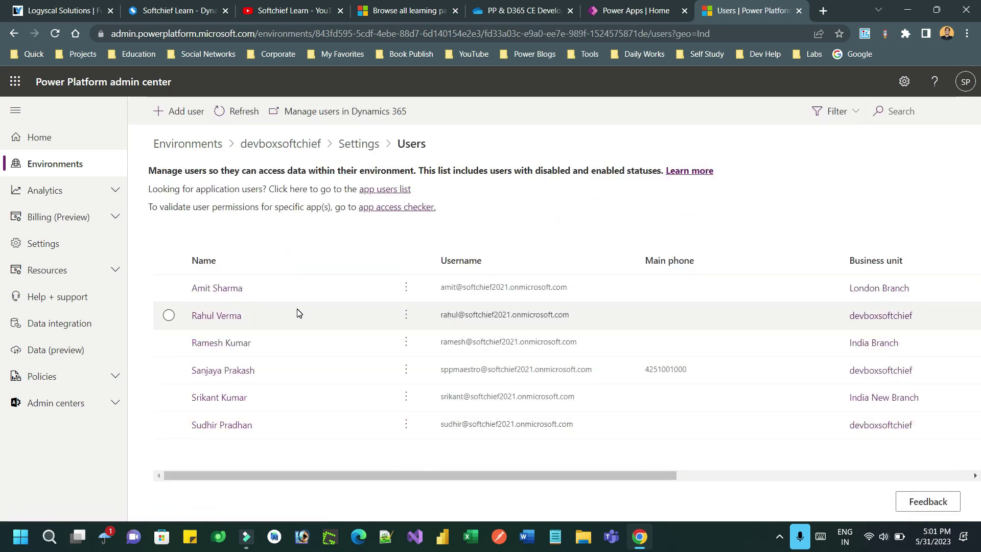
left_click(169, 288)
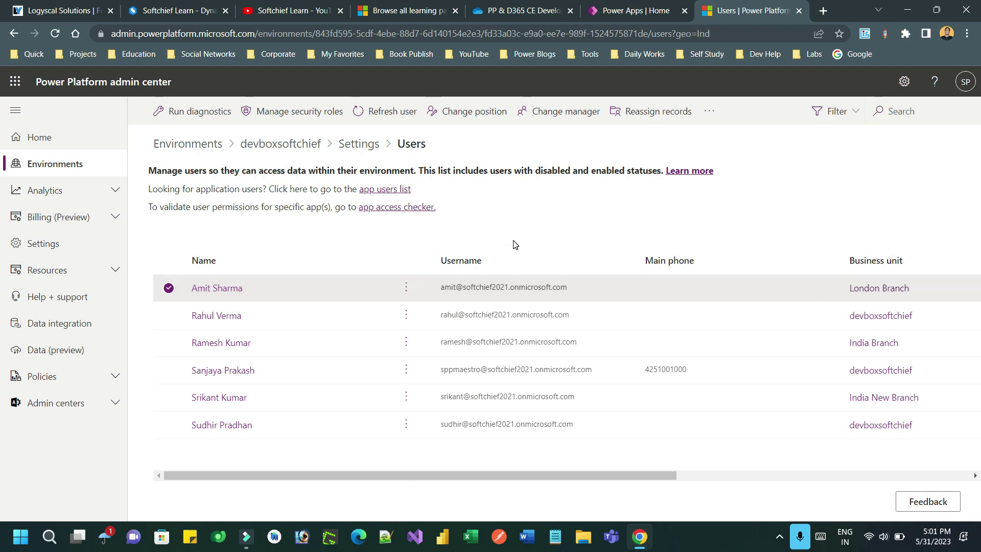
left_click(309, 120)
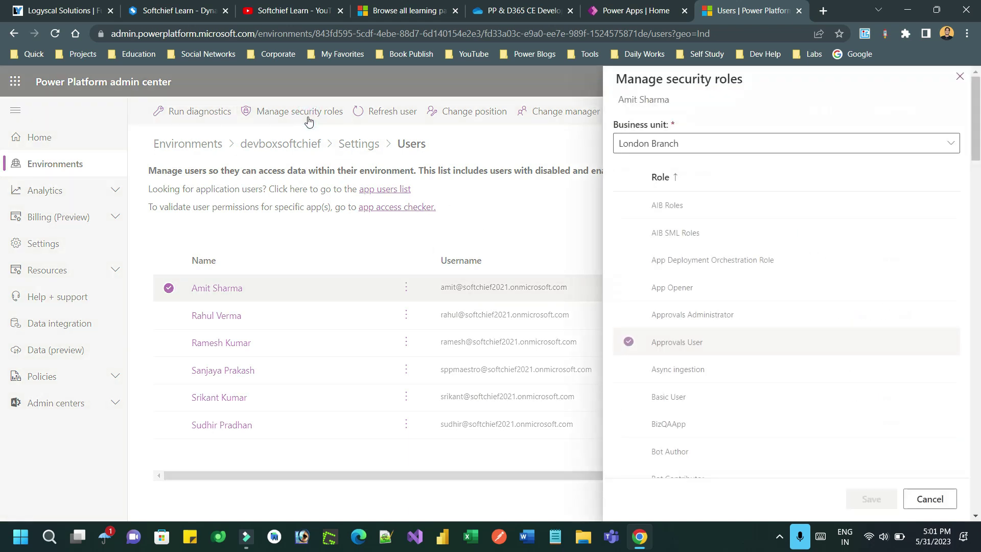
- Assign the user the Basic User role in the India New Branch business unit and save
left_click(695, 144)
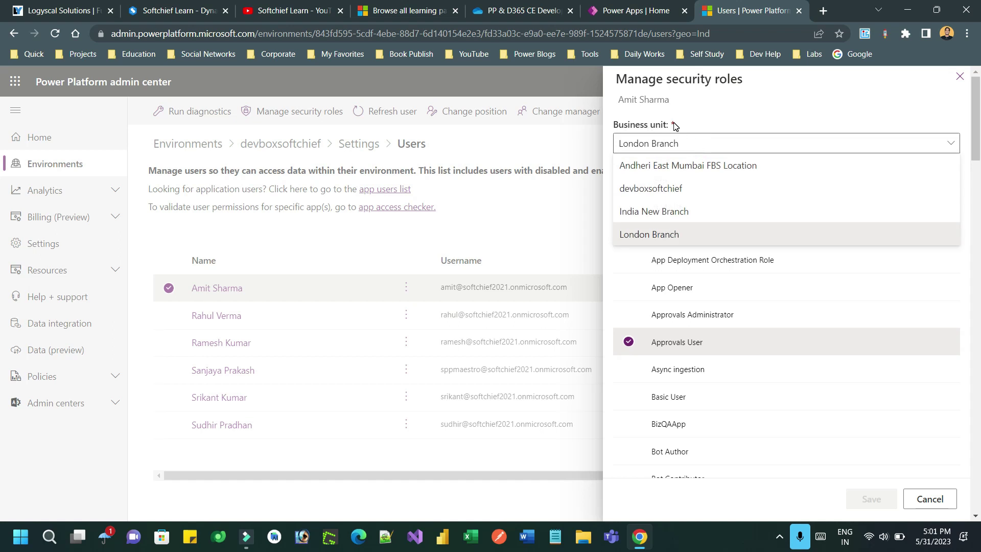
left_click(669, 236)
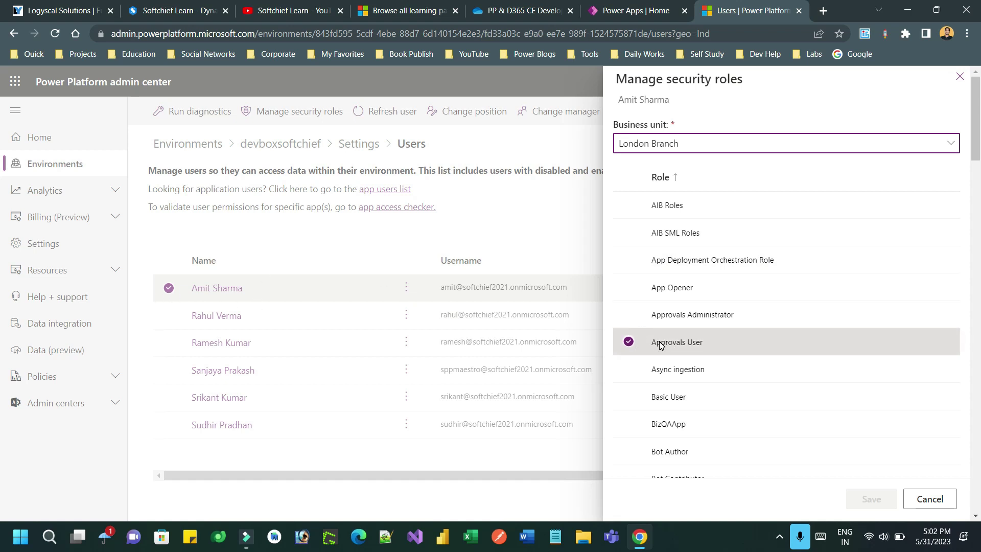
left_click(663, 144)
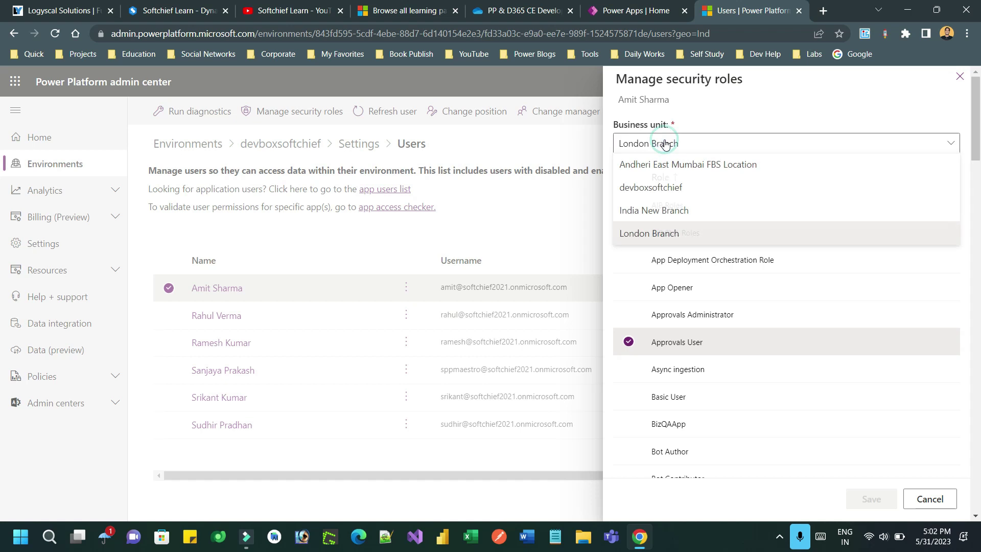
left_click(664, 215)
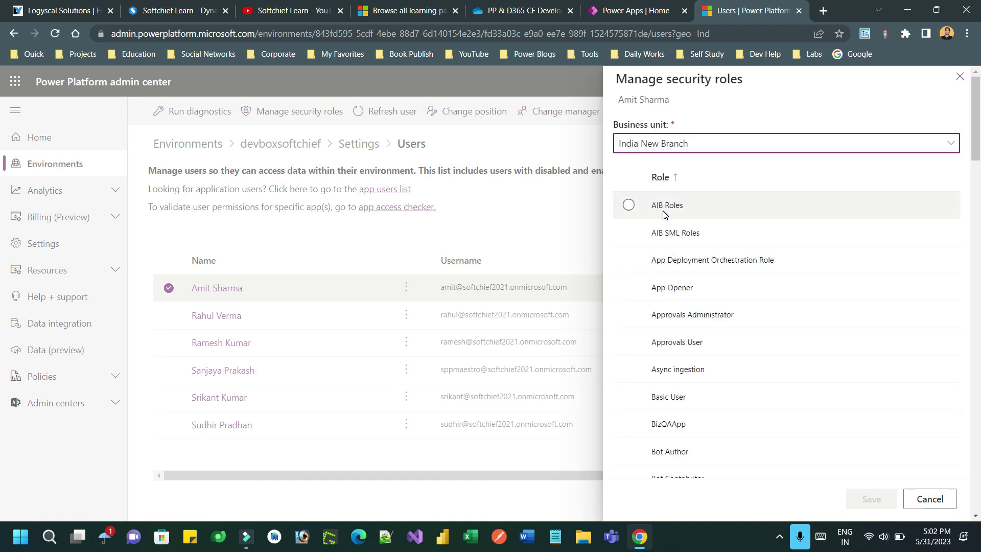
left_click(629, 397)
left_click(868, 498)
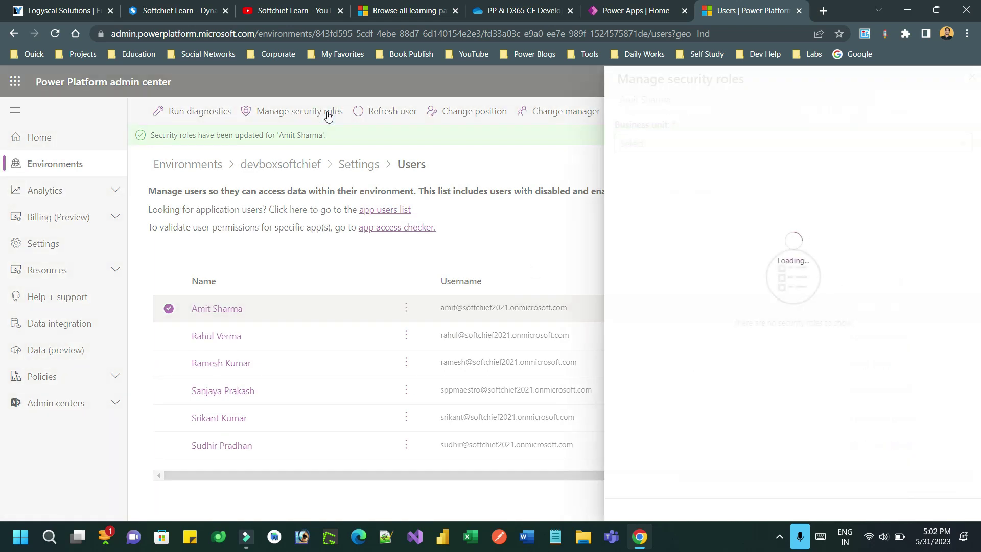
- Review the user's security roles under the India New Branch business unit, then close role management
left_click(707, 144)
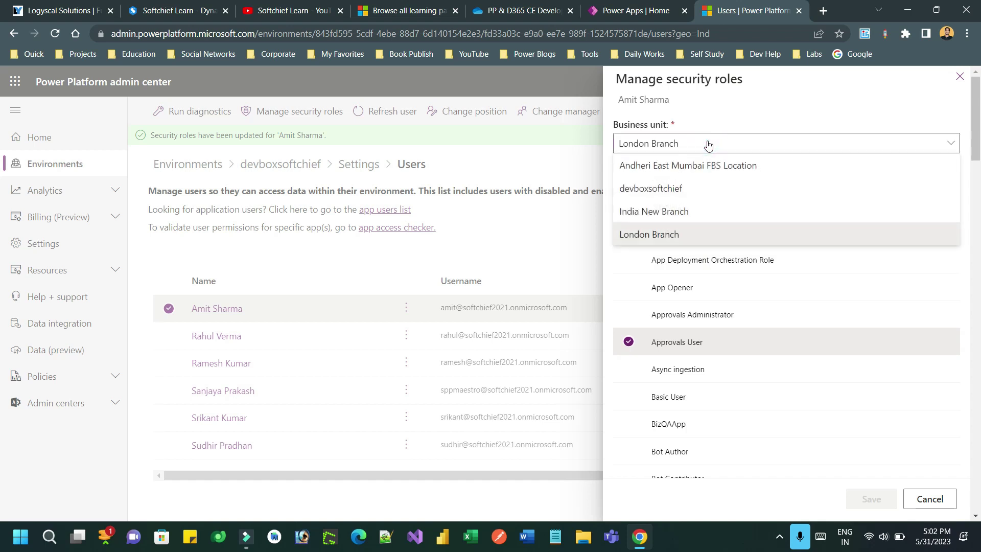
left_click(692, 211)
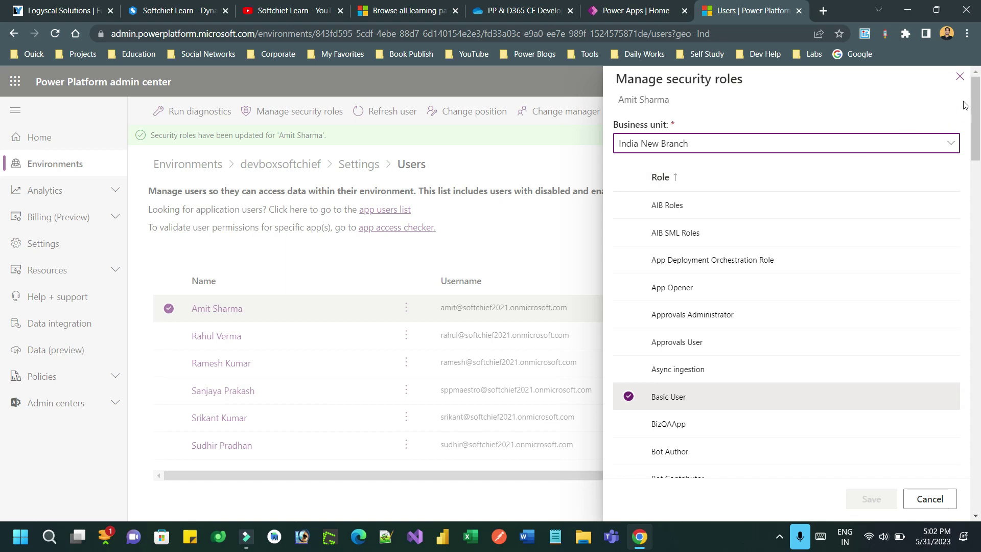
left_click_drag(975, 108, 977, 149)
scroll(977, 149, "up", 4)
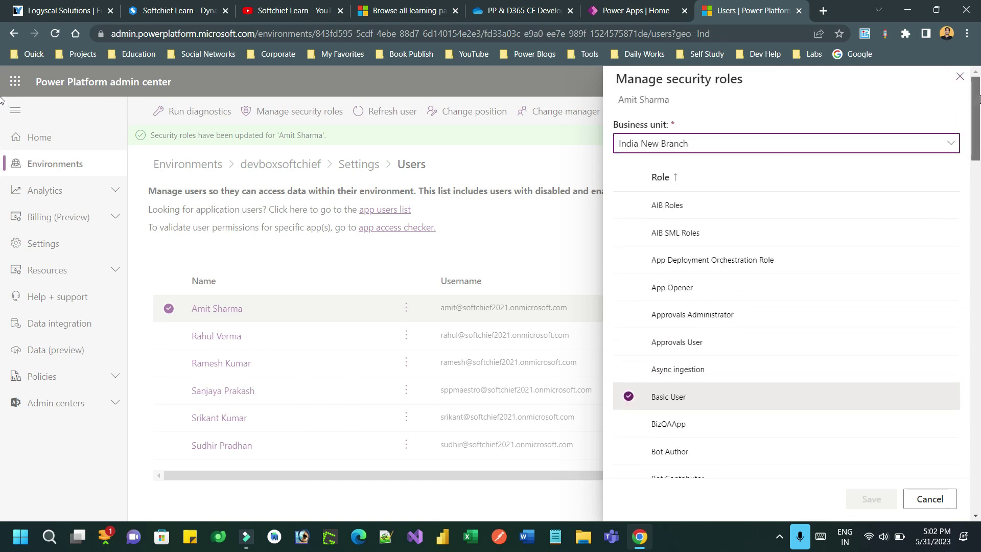
left_click(960, 79)
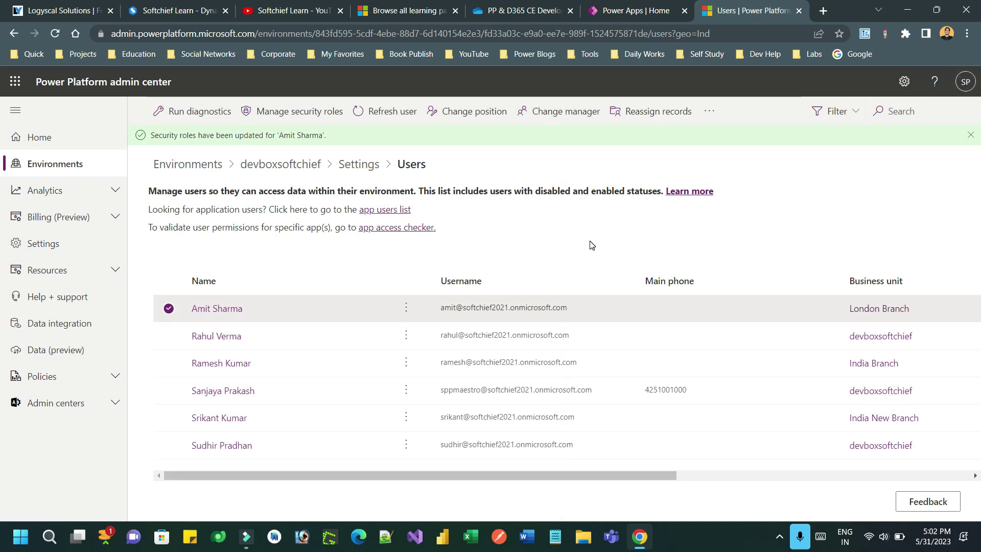
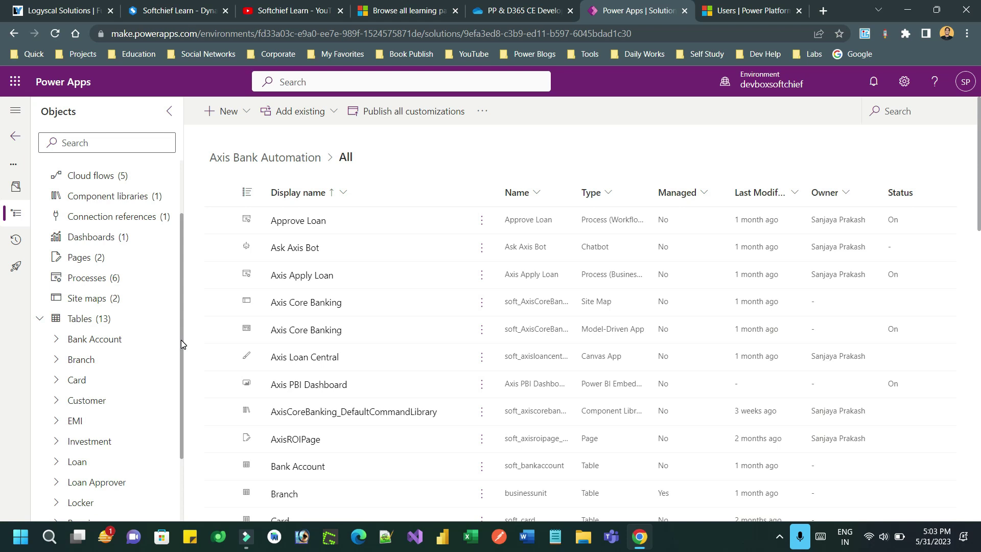
- Open the Bank Account table's Information main form for editing in a new tab
left_click(56, 339)
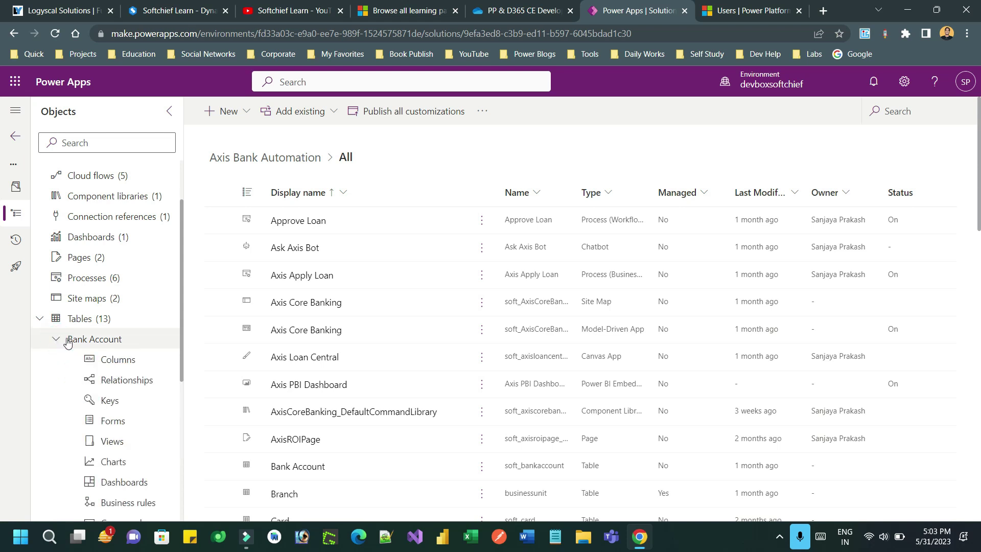
left_click(131, 421)
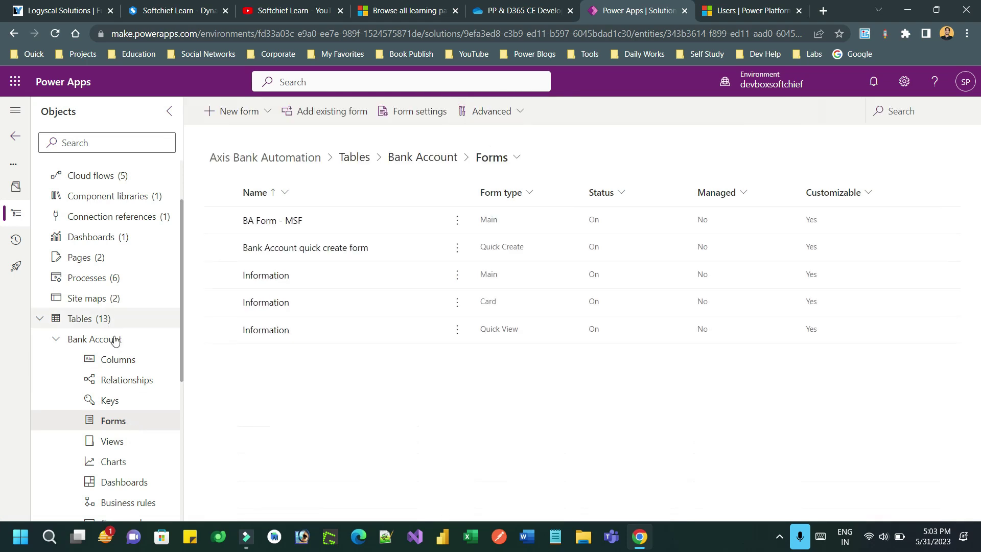
left_click(457, 219)
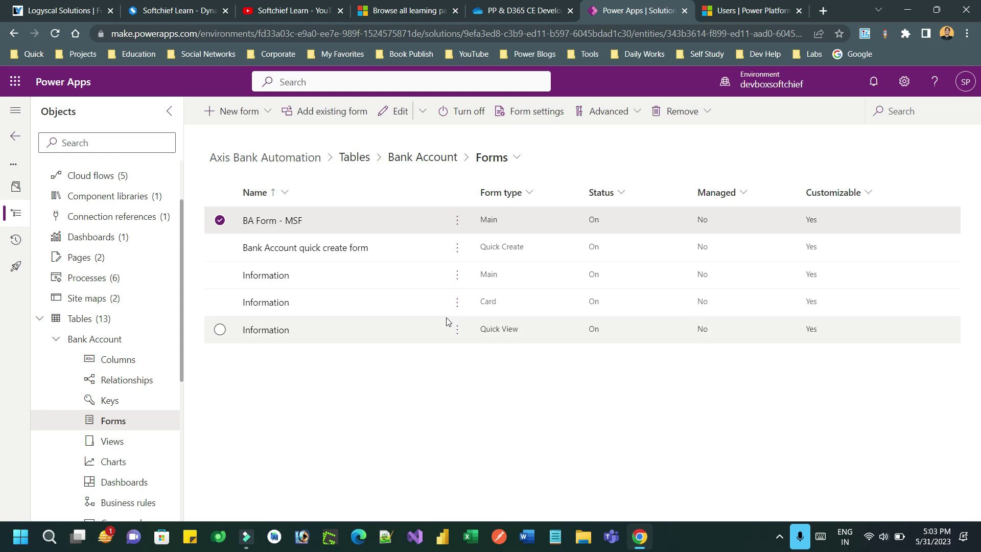
left_click(457, 276)
left_click(552, 302)
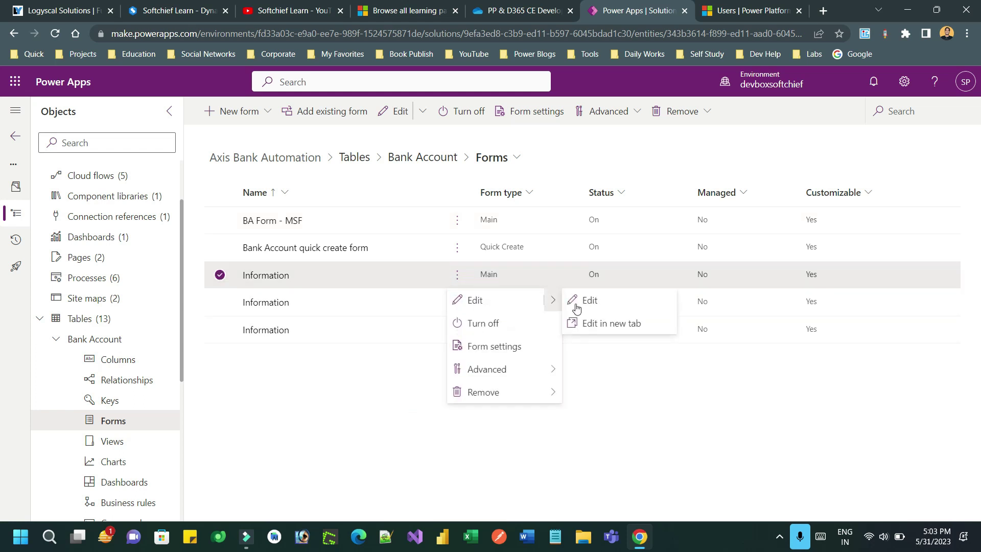
left_click(606, 323)
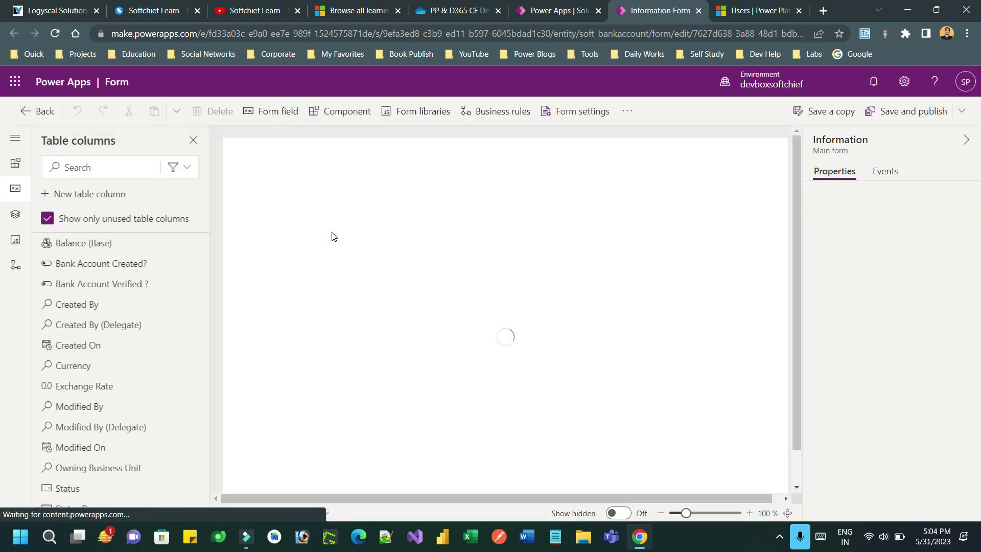
- Add the standard Owning Business Unit column to the form header before Account Number, and save and publish the form
left_click(185, 175)
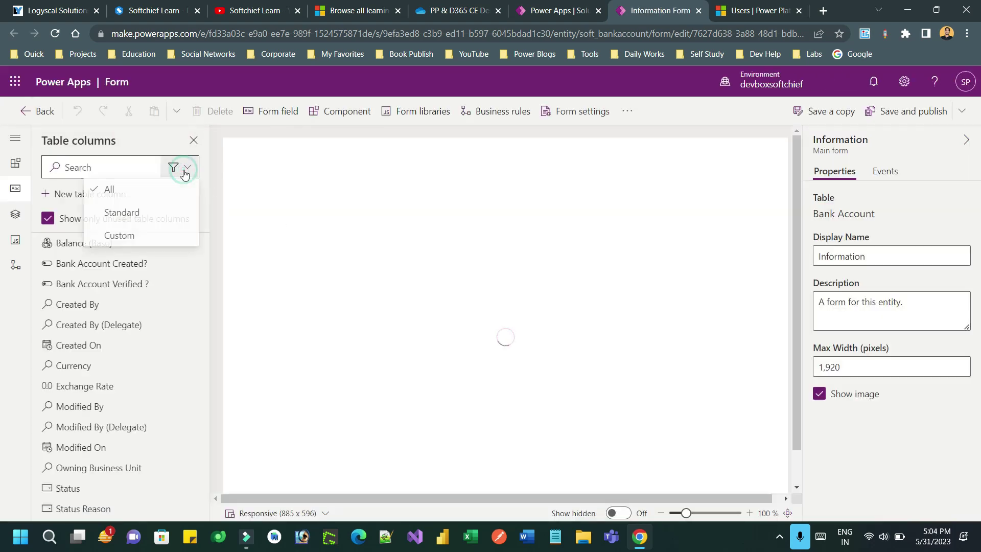
left_click(162, 214)
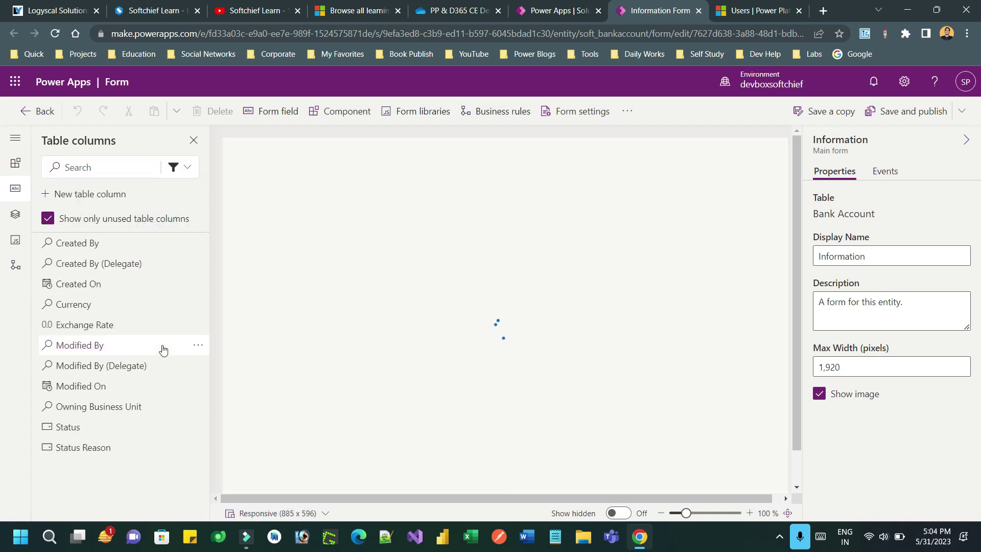
mouse_move(108, 410)
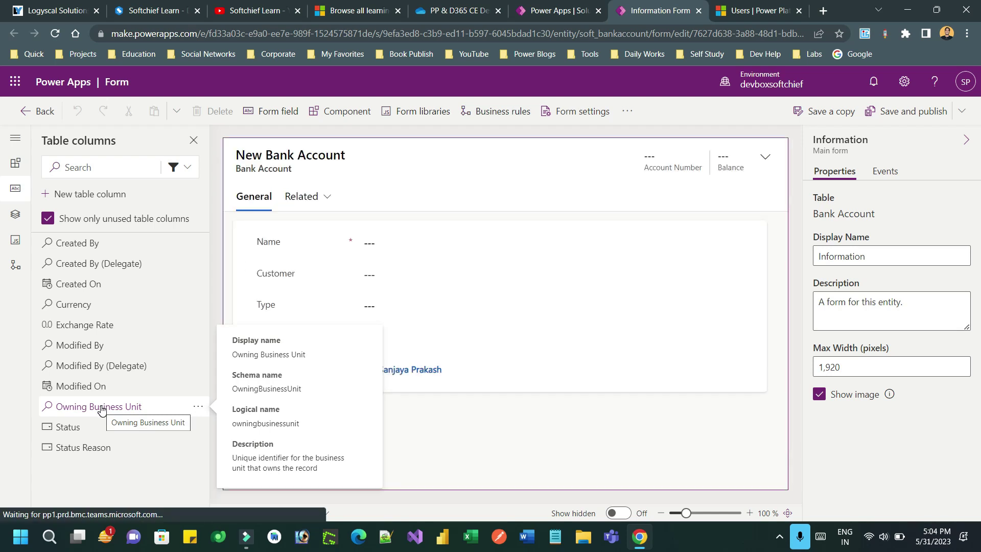
mouse_move(101, 409)
left_mouse_down()
mouse_move(782, 182)
mouse_move(652, 153)
left_mouse_up()
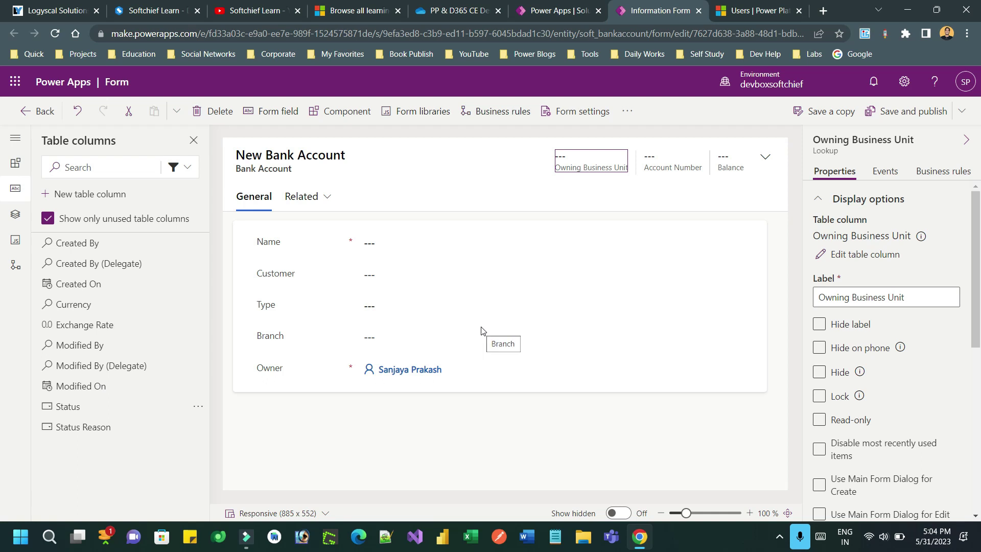
left_click(910, 115)
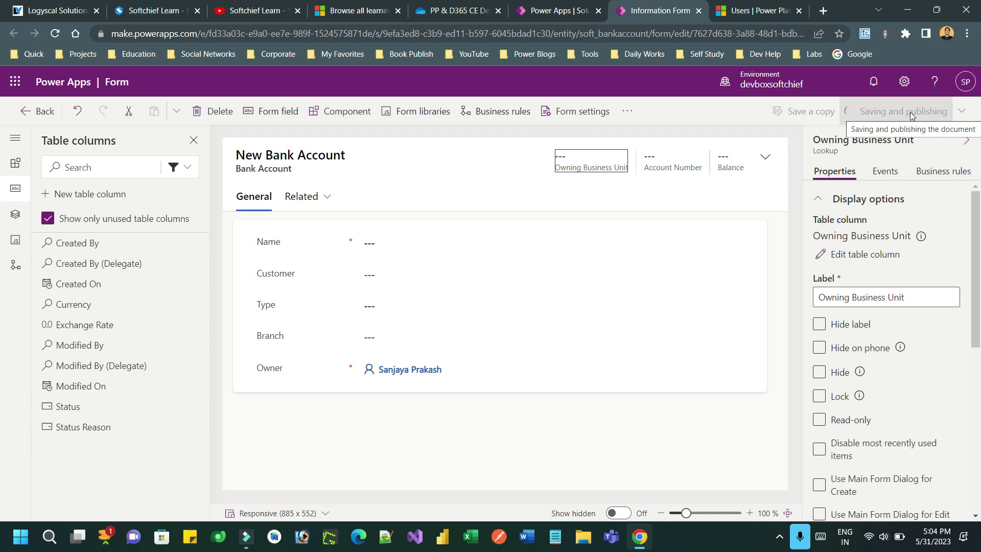
- Return to the solution, finish the form editing prompt, and open the Bank Account table's Active Bank Accounts view for editing in a new tab
left_click(559, 11)
left_click(561, 334)
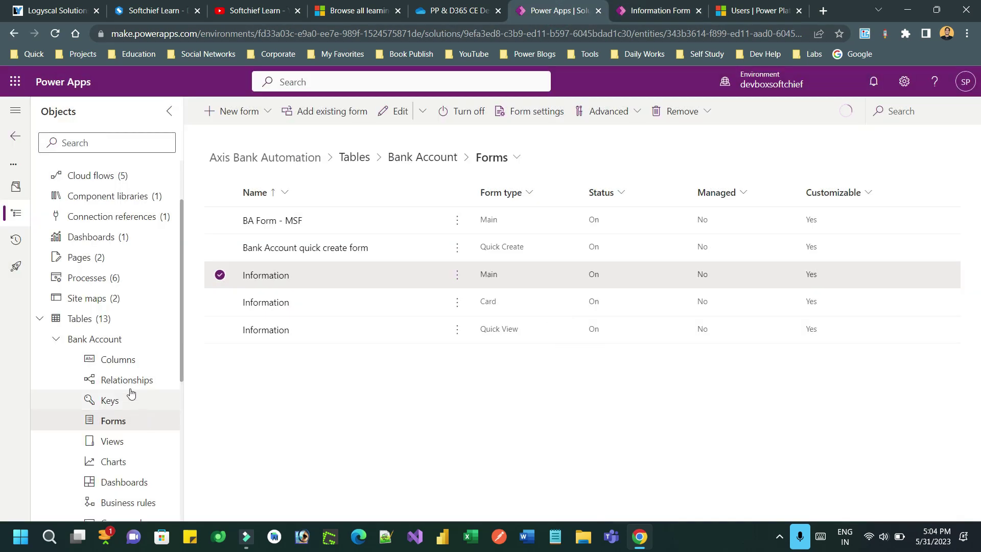
left_click(126, 449)
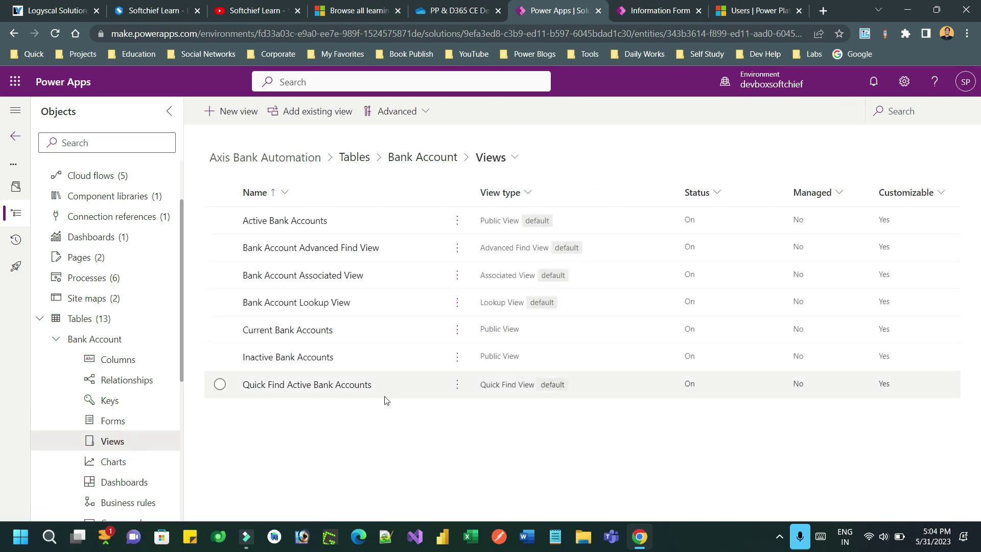
left_click(458, 221)
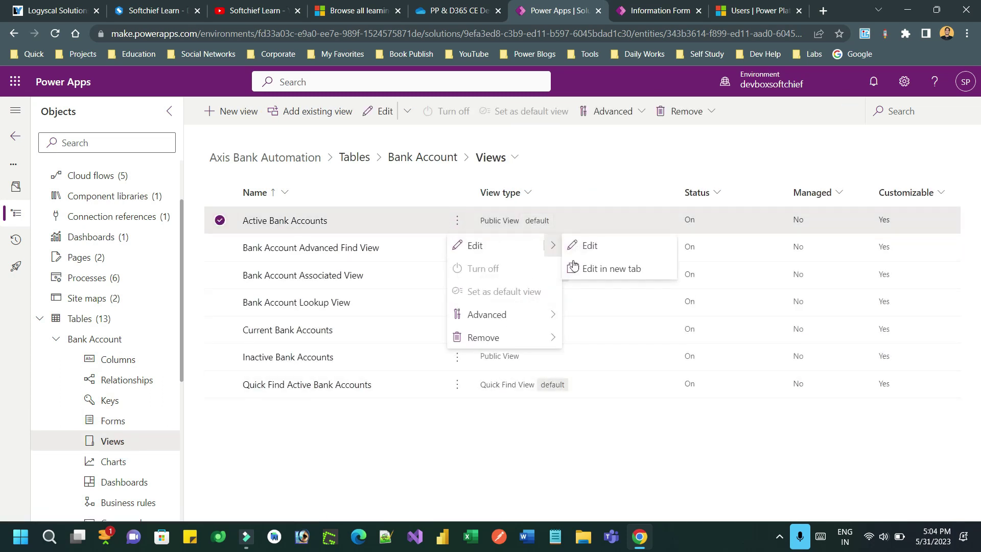
left_click(583, 270)
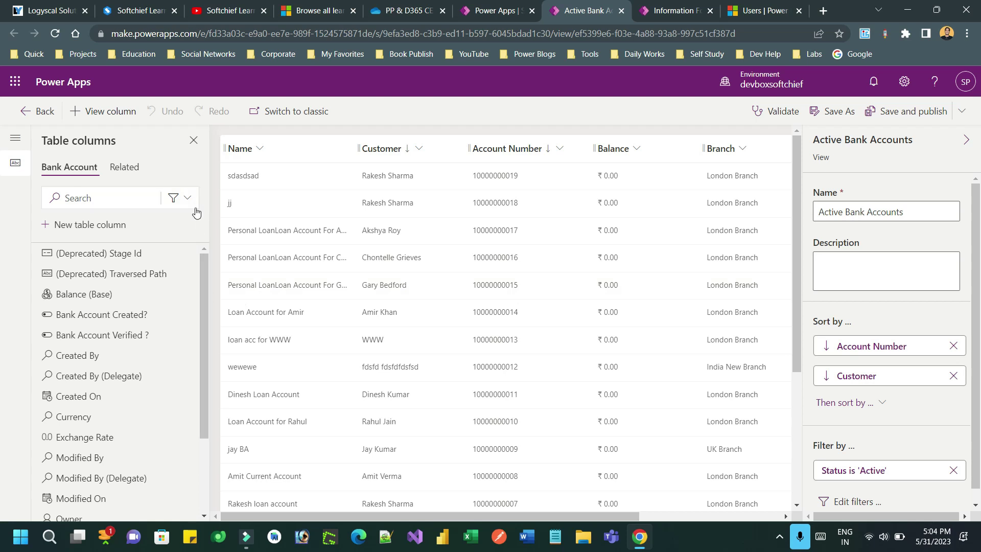
- Add the Owning Business Unit column between Customer and Account Number in the view, and save and publish it
scroll(203, 315, "down", 3)
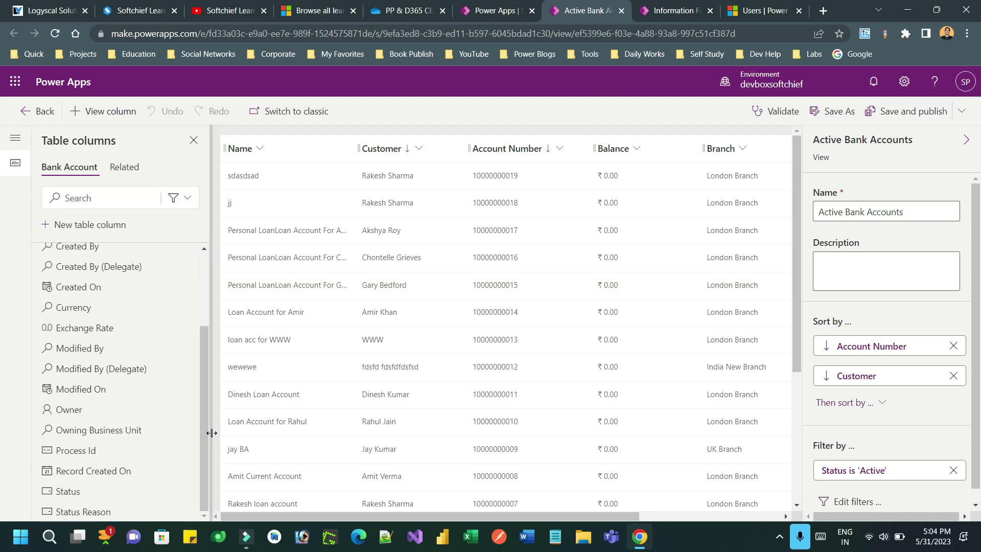
left_click_drag(95, 435, 464, 154)
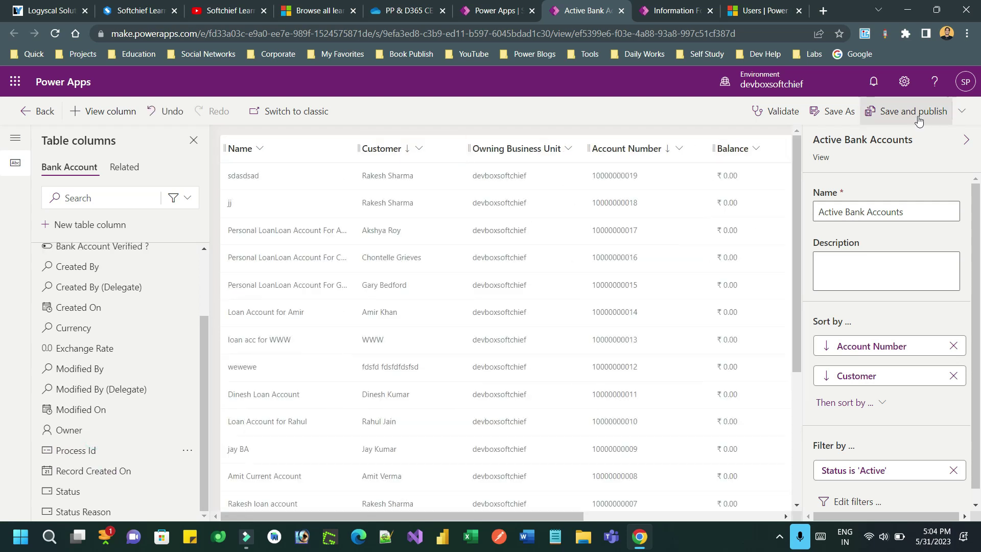
left_click(912, 112)
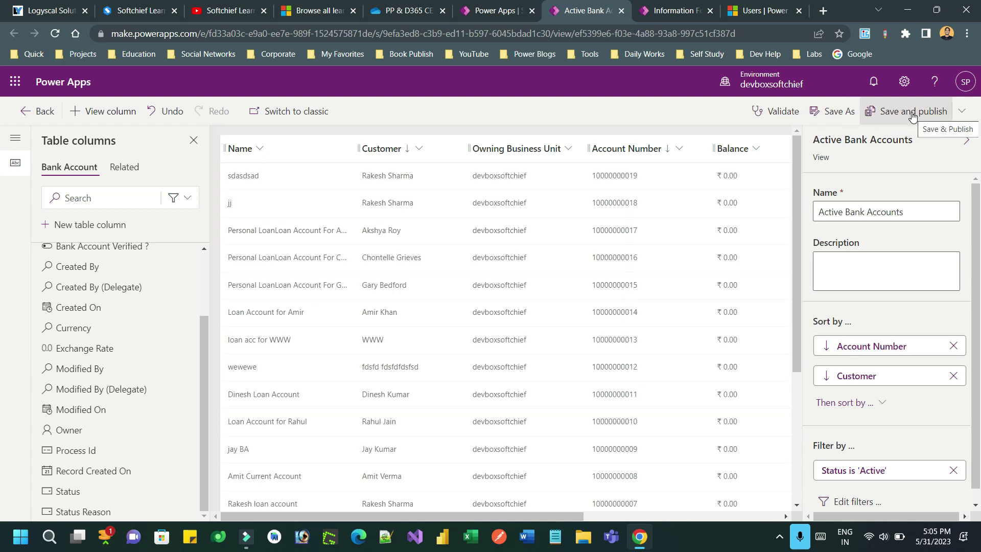
- Close the view and form editors and finish the view editing prompt in the solution
left_click(621, 11)
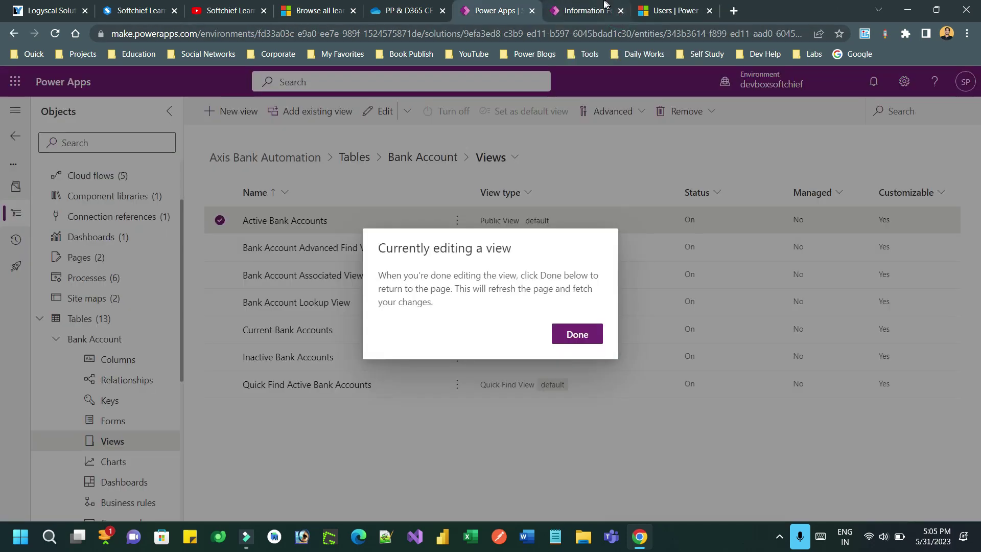
left_click(604, 5)
left_click(620, 11)
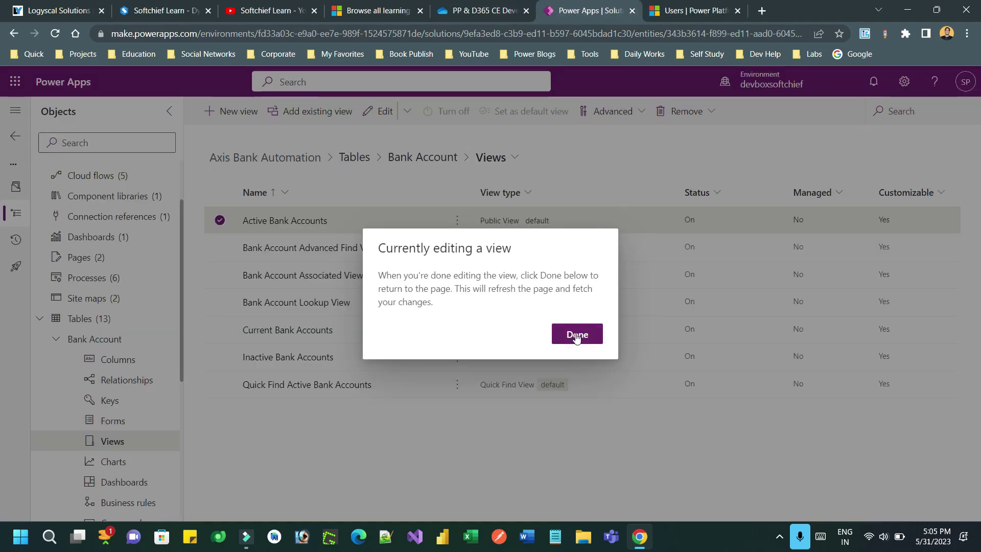
left_click(576, 336)
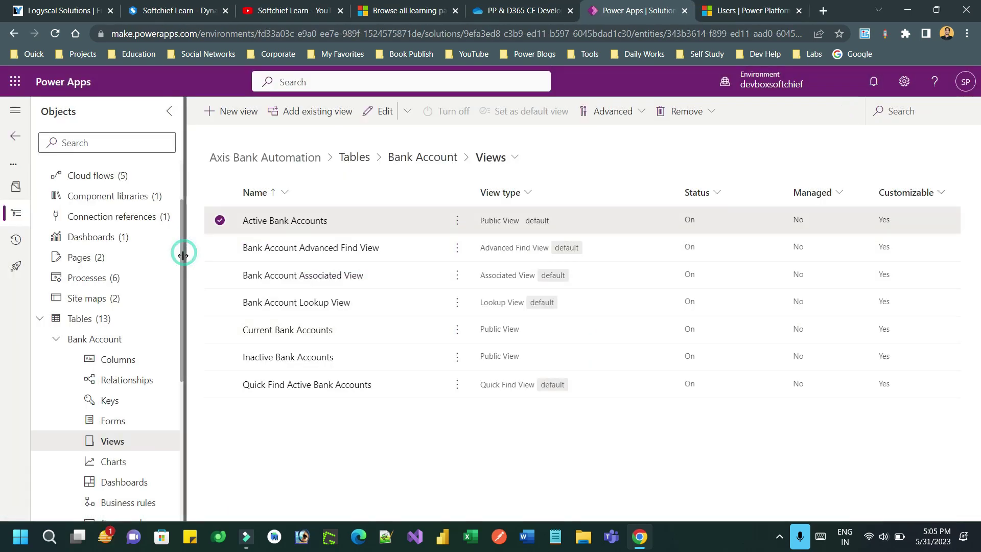
- Play the Axis Core Banking app from the solution's apps and open its Bank Accounts list under Account Details
scroll(179, 178, "up", 3)
left_click(110, 178)
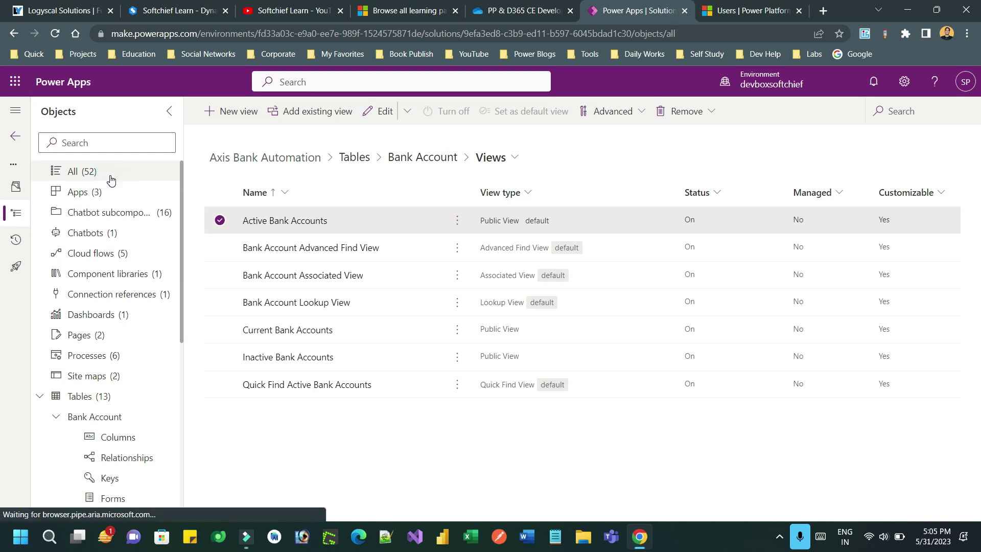
left_click(109, 190)
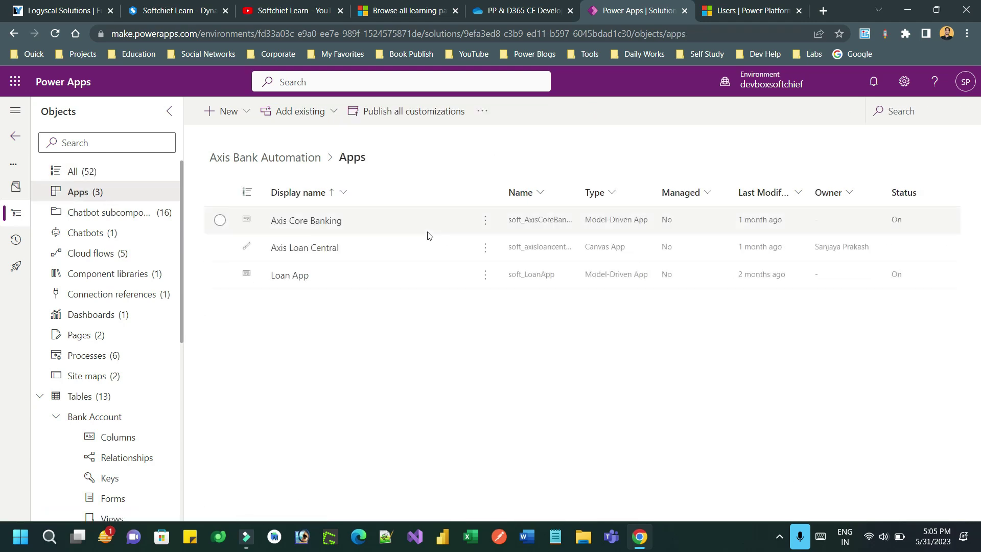
left_click(483, 220)
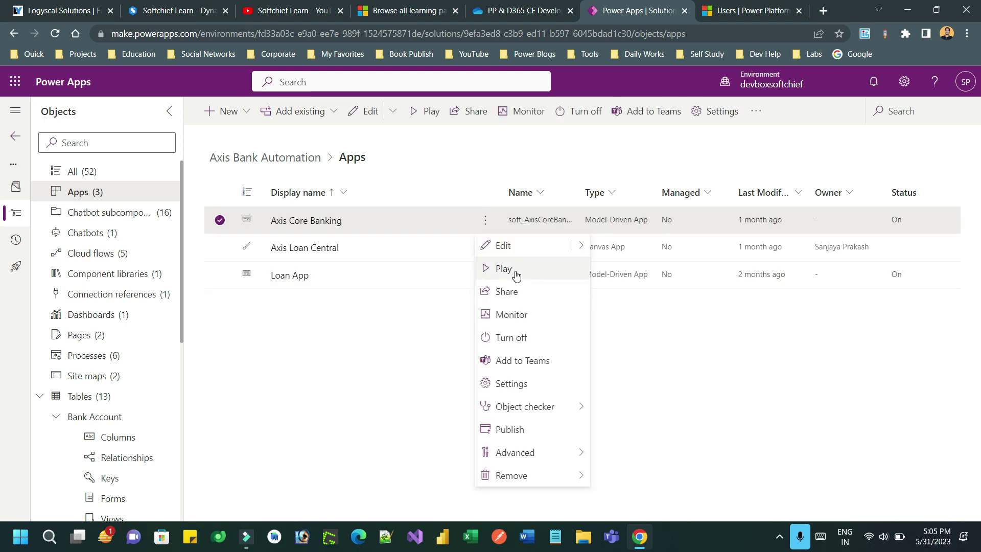
left_click(515, 270)
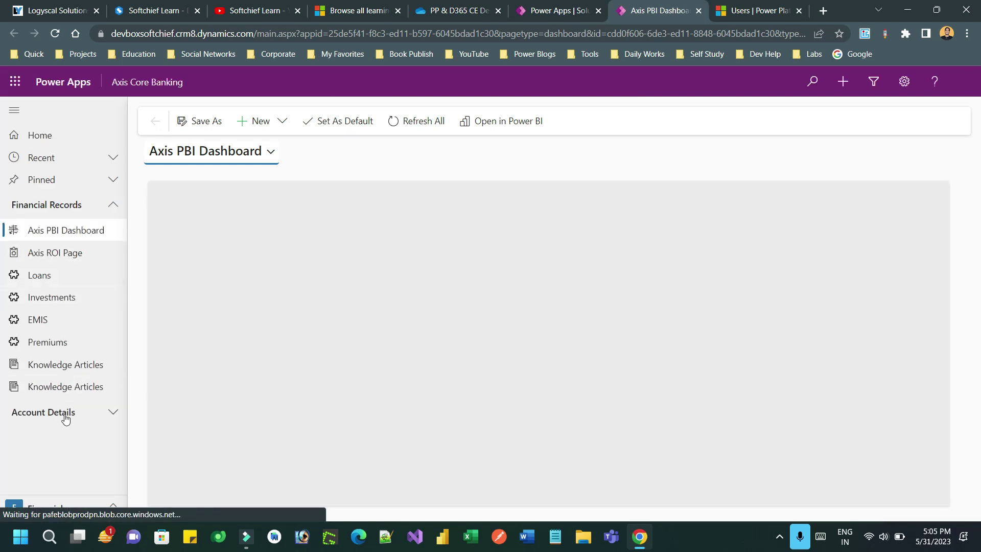
left_click(64, 415)
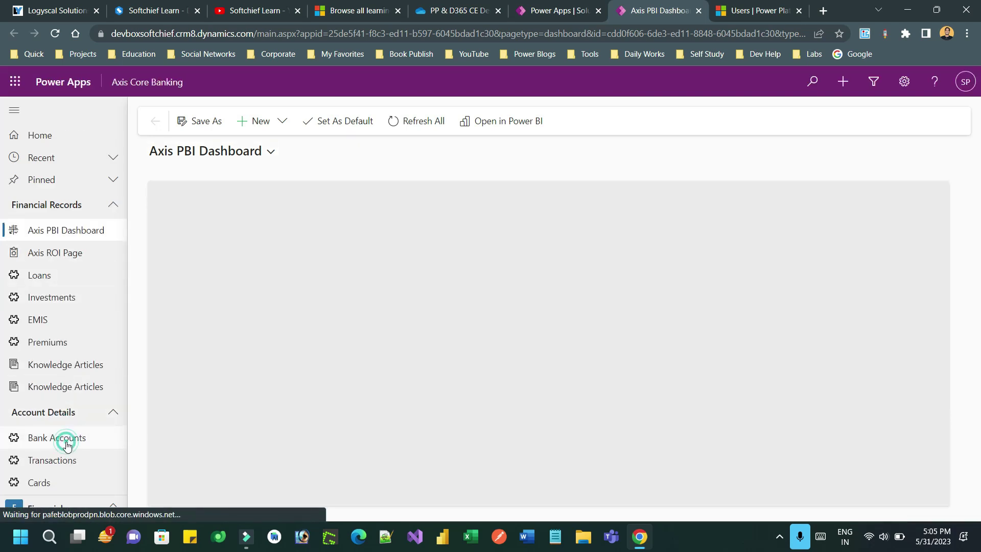
left_click(66, 440)
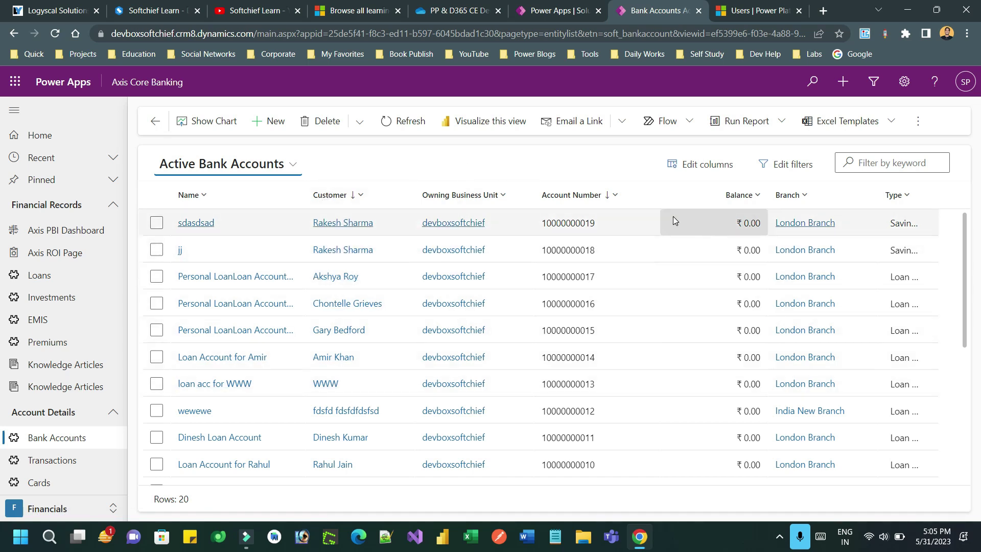
- Add the Owner column to the Active Bank Accounts list and apply the column change
left_click(707, 165)
left_click(807, 125)
left_click(820, 134)
type("owne")
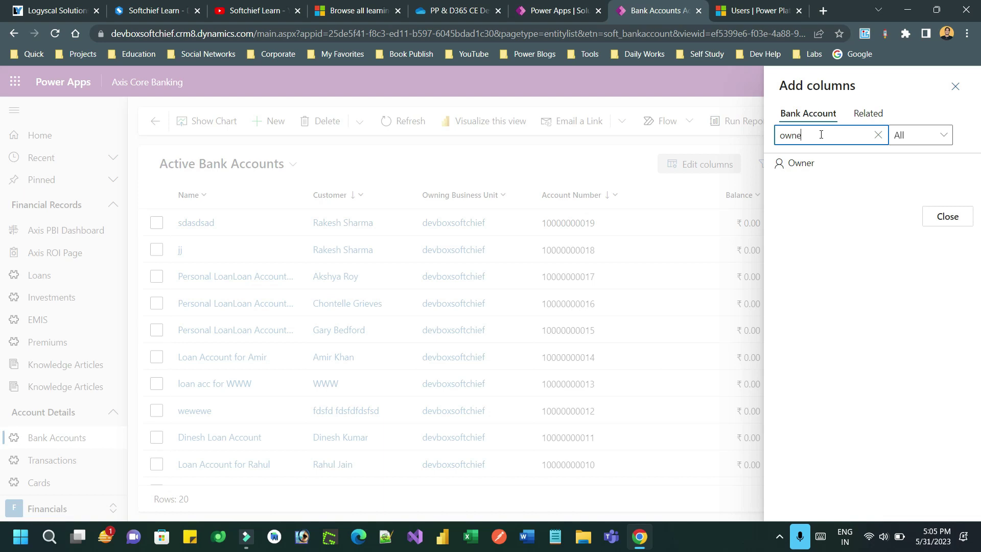
left_click(807, 164)
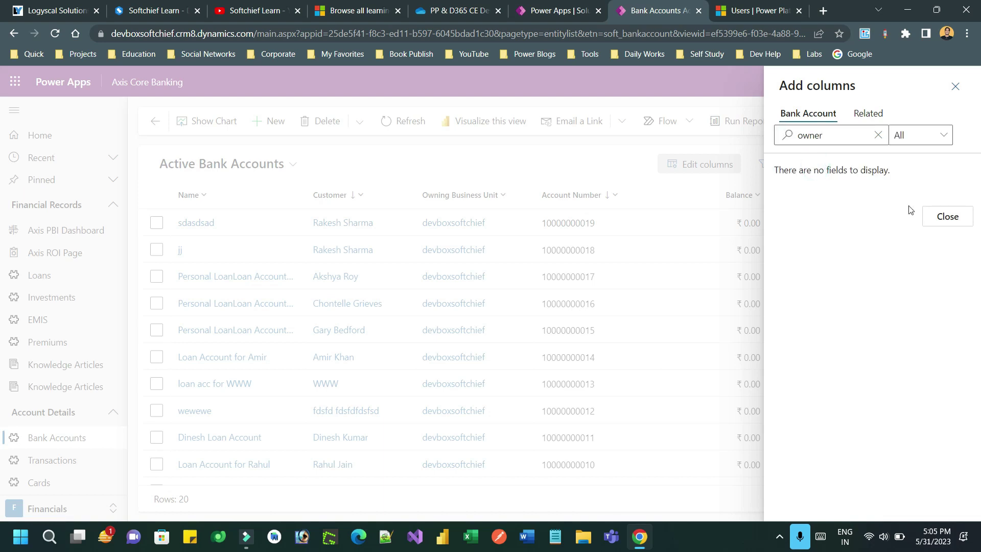
left_click(946, 216)
left_click(874, 504)
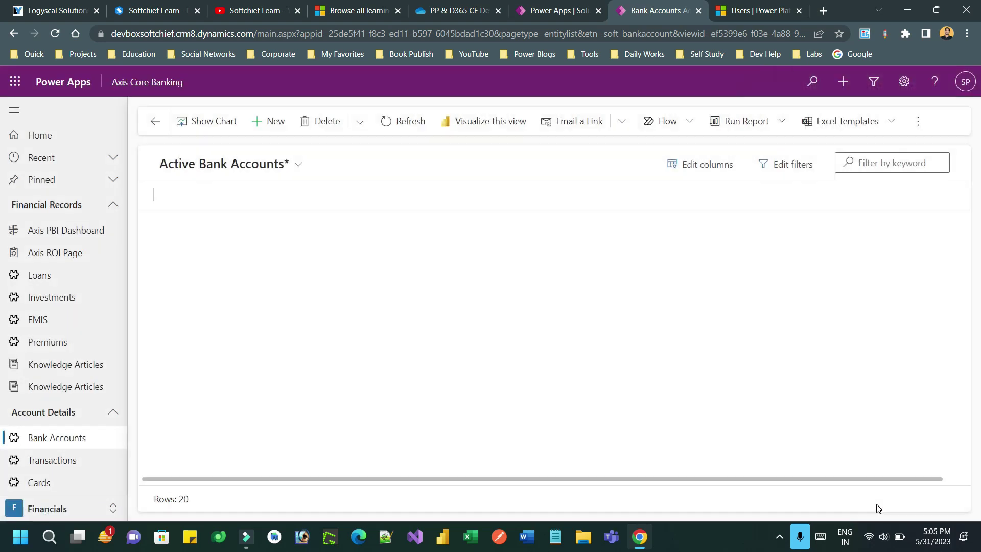
left_click_drag(813, 479, 910, 483)
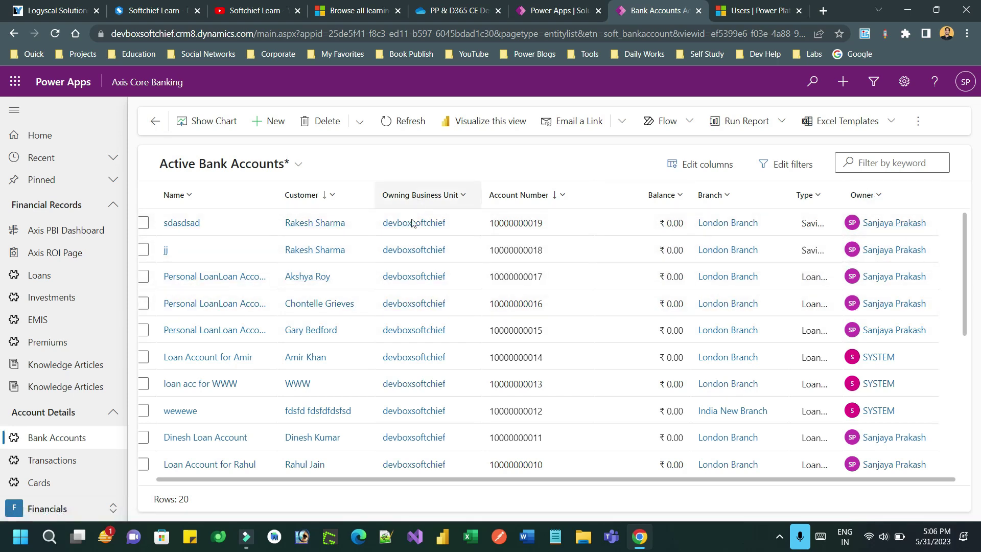
- Change the Owning Business Unit of the sdasdsad bank account to India New Branch, save the record and return to the list
double_click(469, 229)
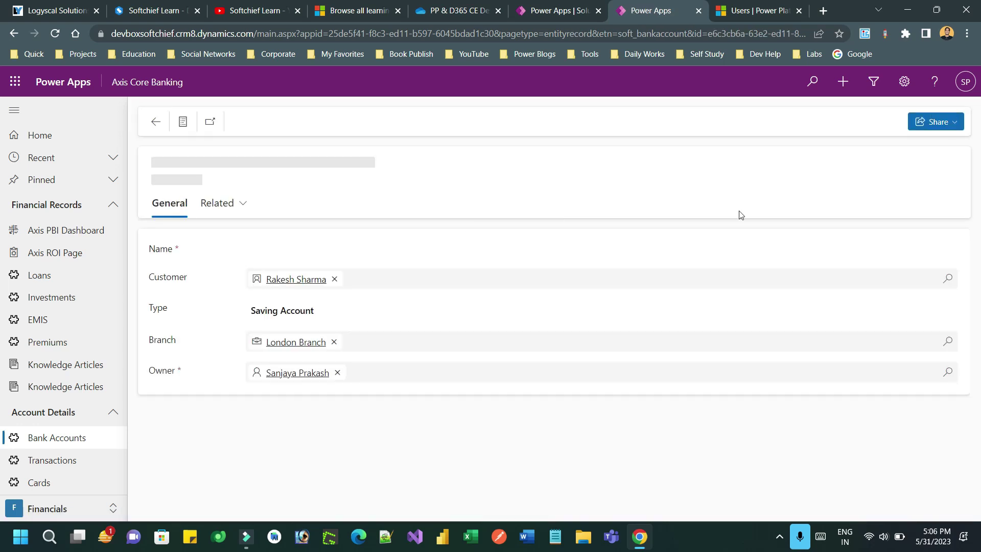
left_click(947, 165)
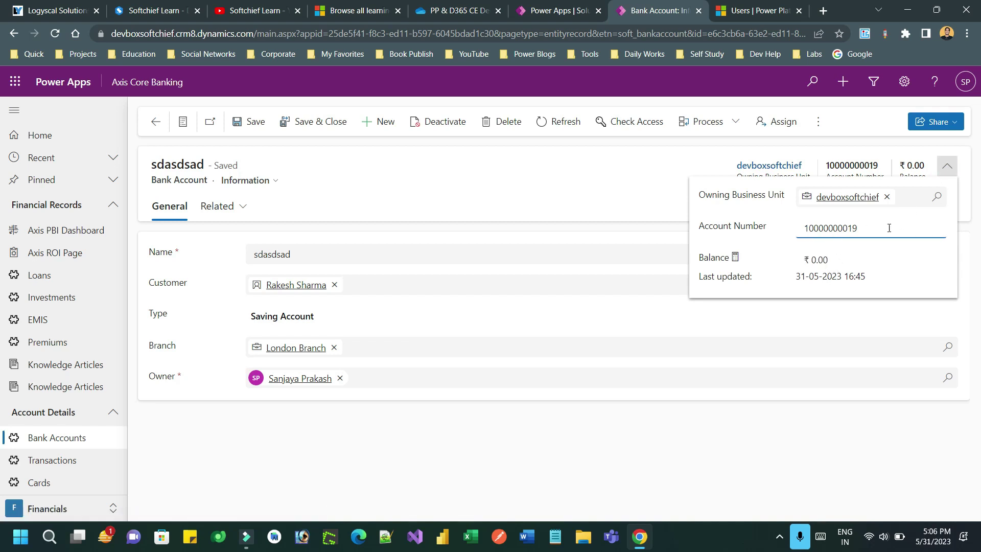
left_click(888, 197)
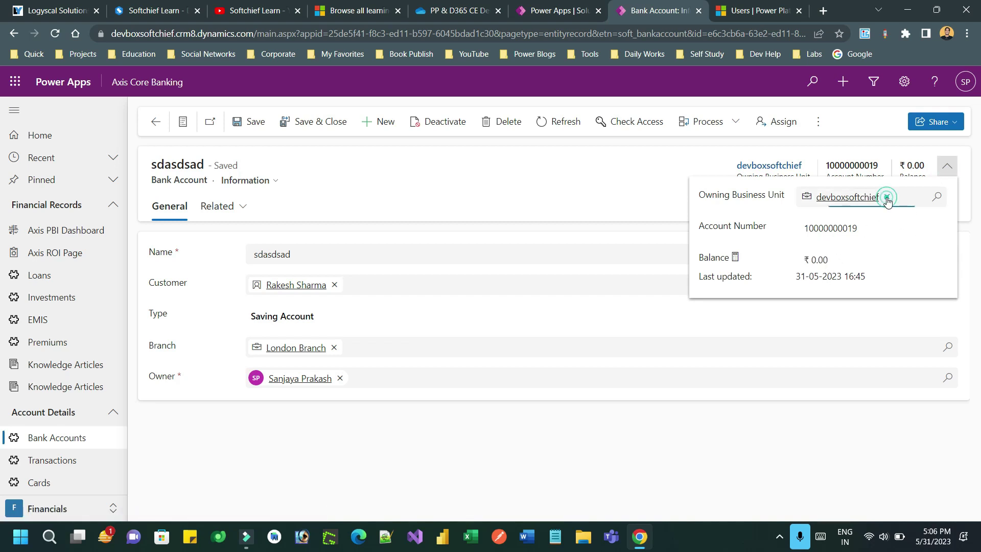
left_click(935, 201)
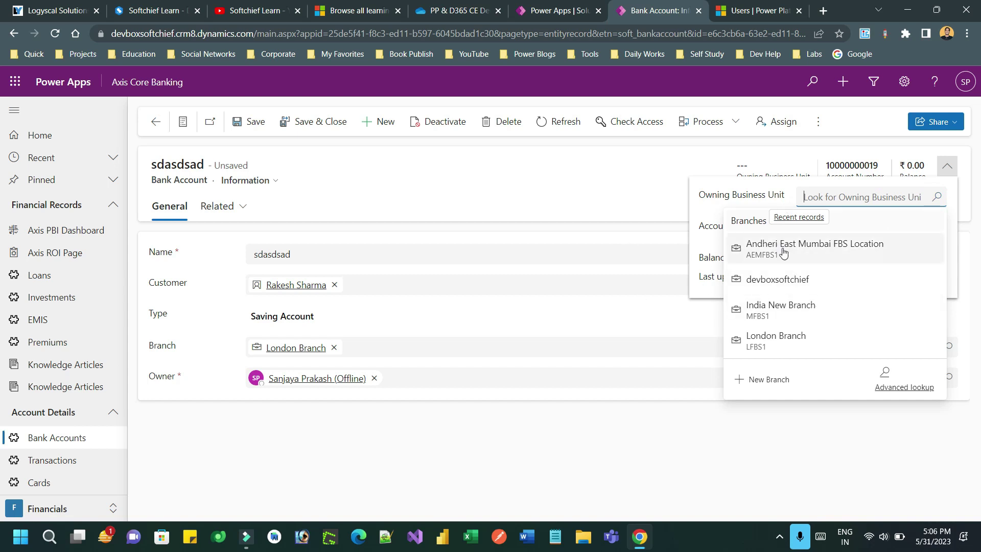
left_click(800, 318)
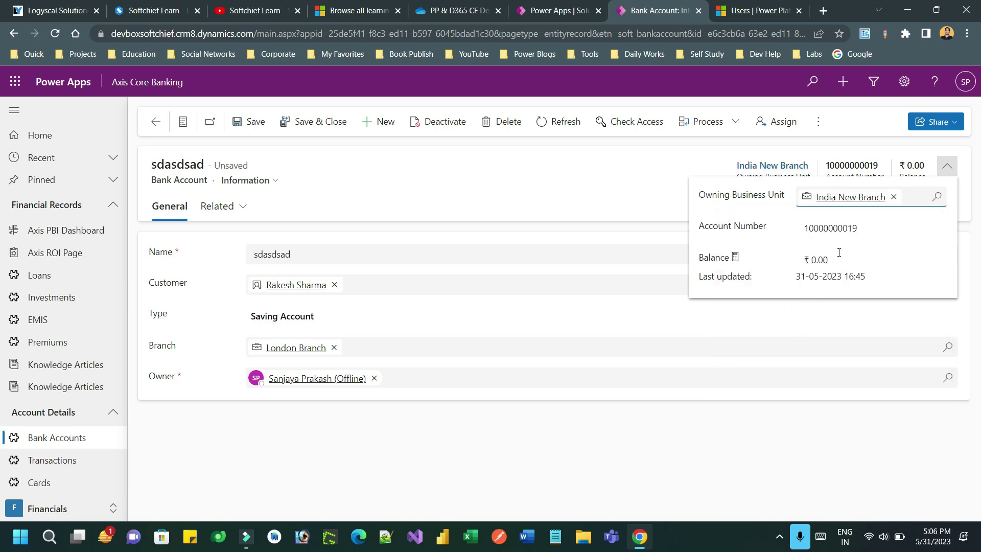
left_click(604, 176)
left_click(242, 125)
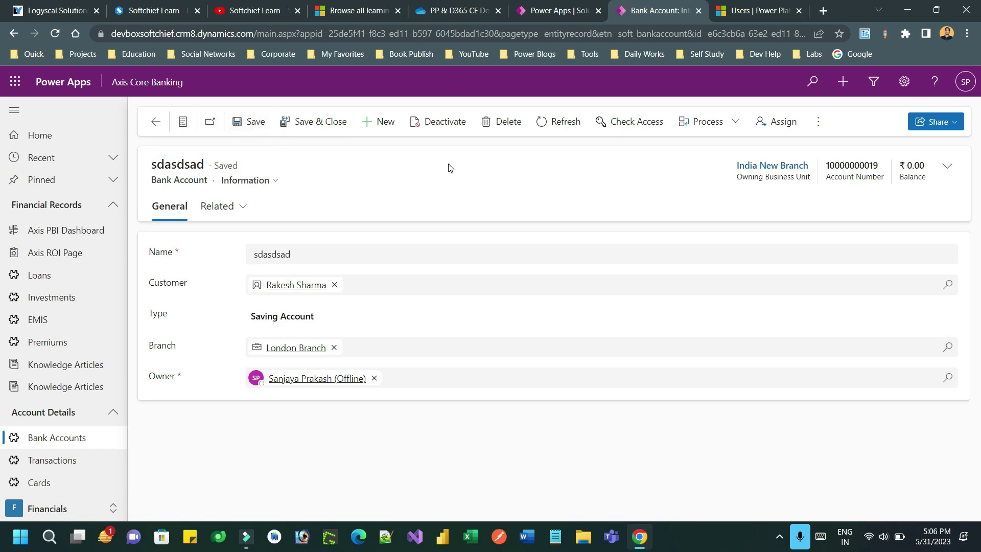
left_click(159, 127)
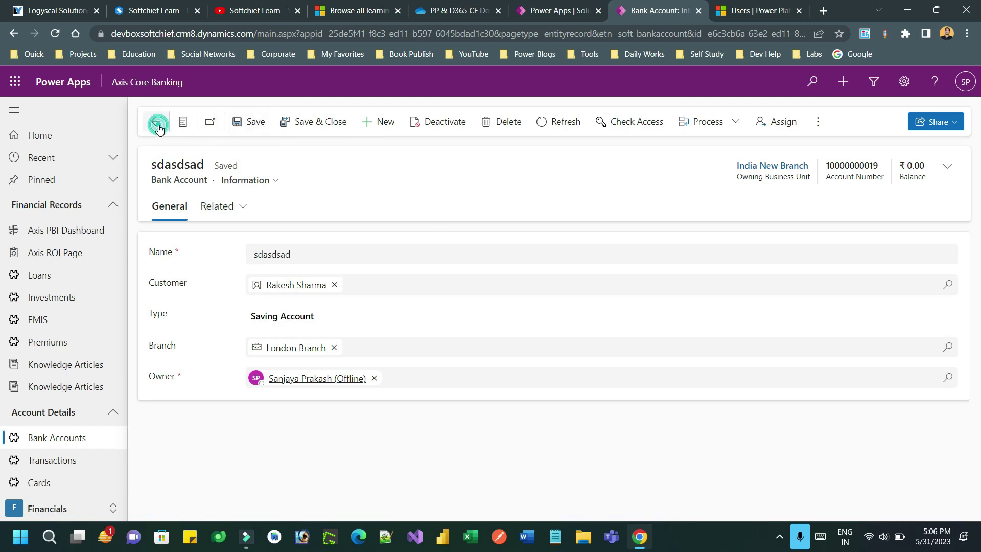
- Compare the bank accounts' owning business units and owners with the users' business units in the Power Platform admin center
left_click(557, 10)
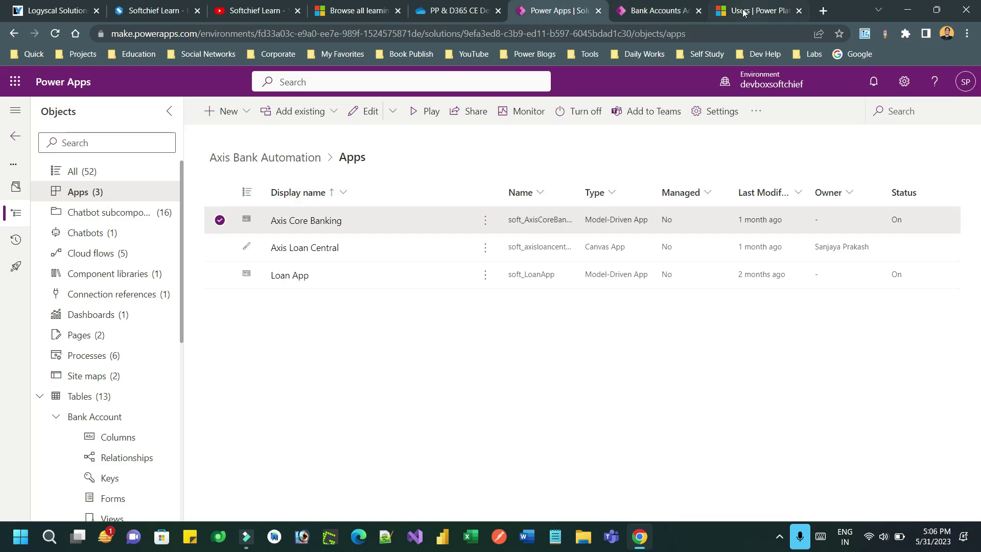
left_click(656, 10)
left_click(737, 5)
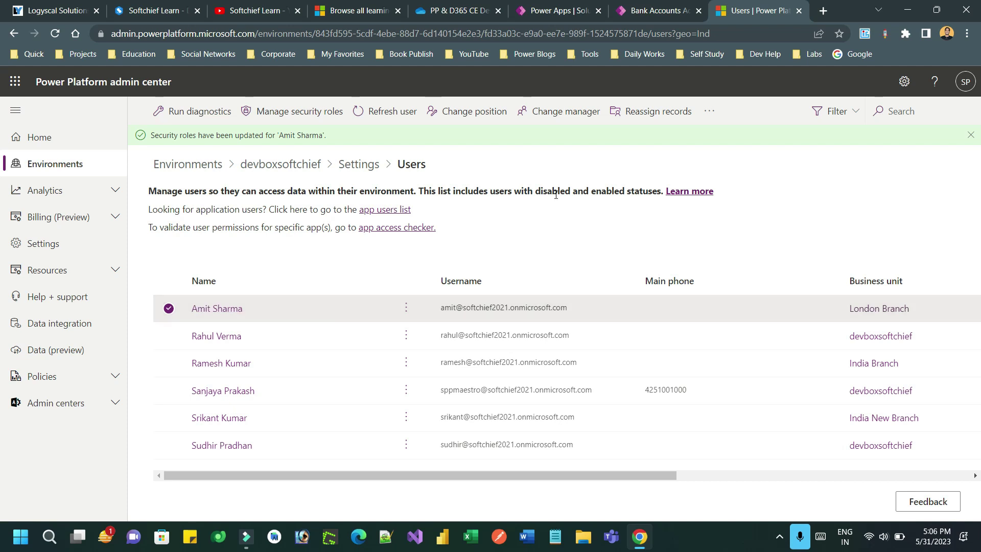
left_click(654, 11)
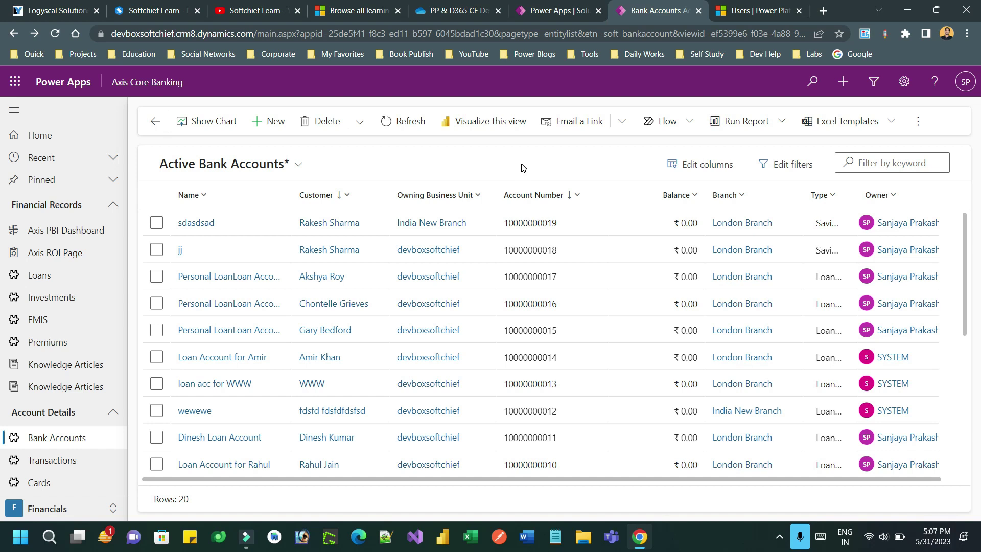
left_click(760, 5)
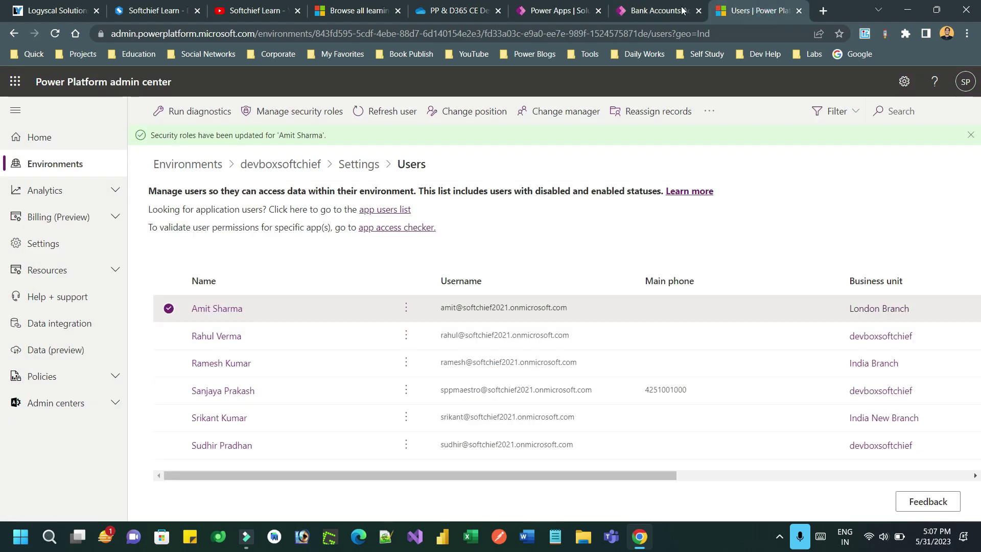
mouse_move(678, 12)
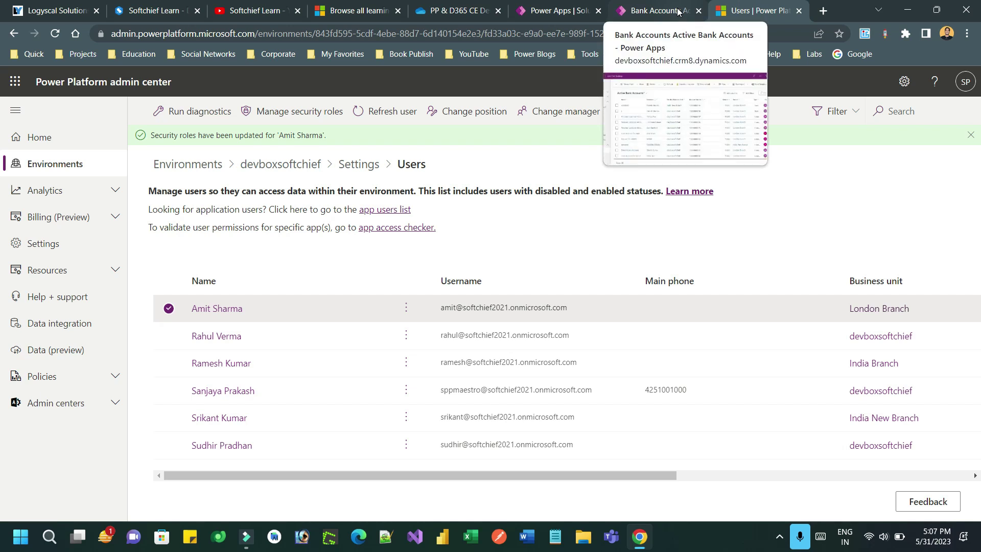